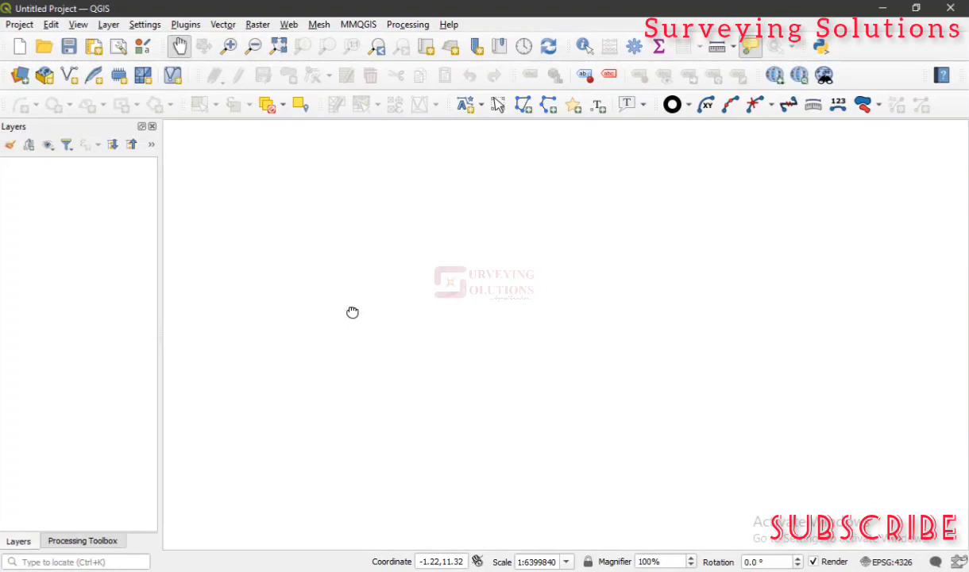
Load the NGA_adm0, NGA_adm1 and NGA_adm2 shapefiles together as vector layers
left_click(110, 25)
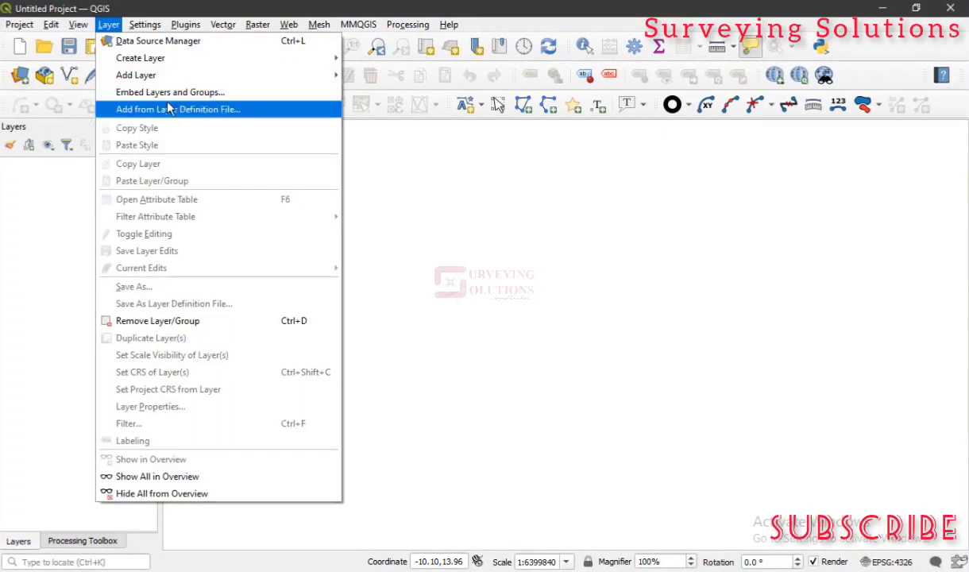
mouse_move(199, 83)
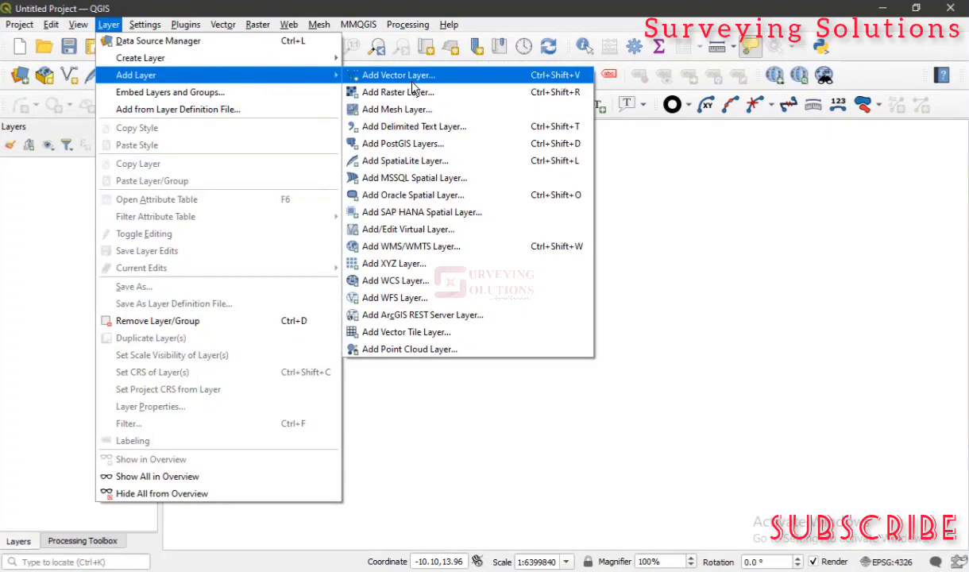
left_click(412, 79)
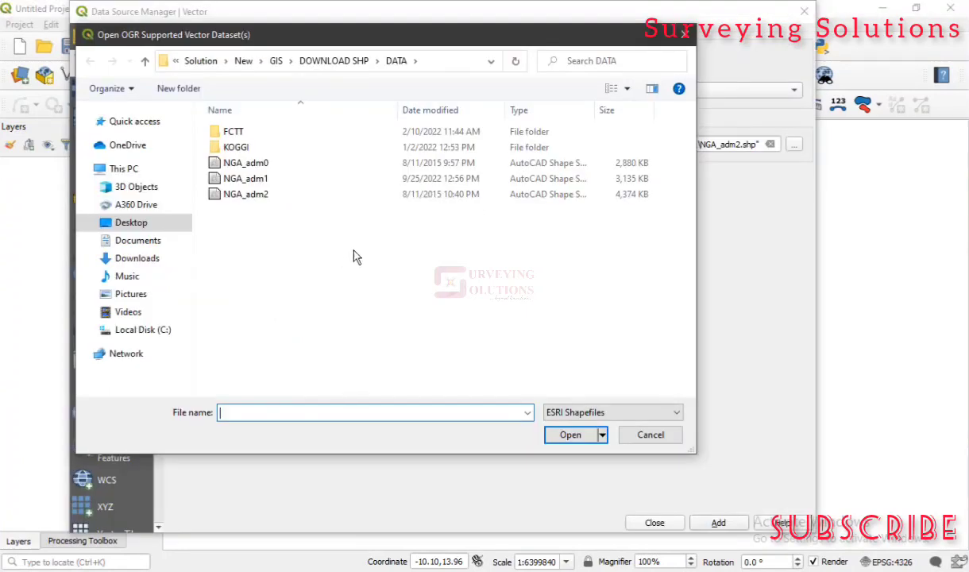
left_click_drag(342, 239, 268, 157)
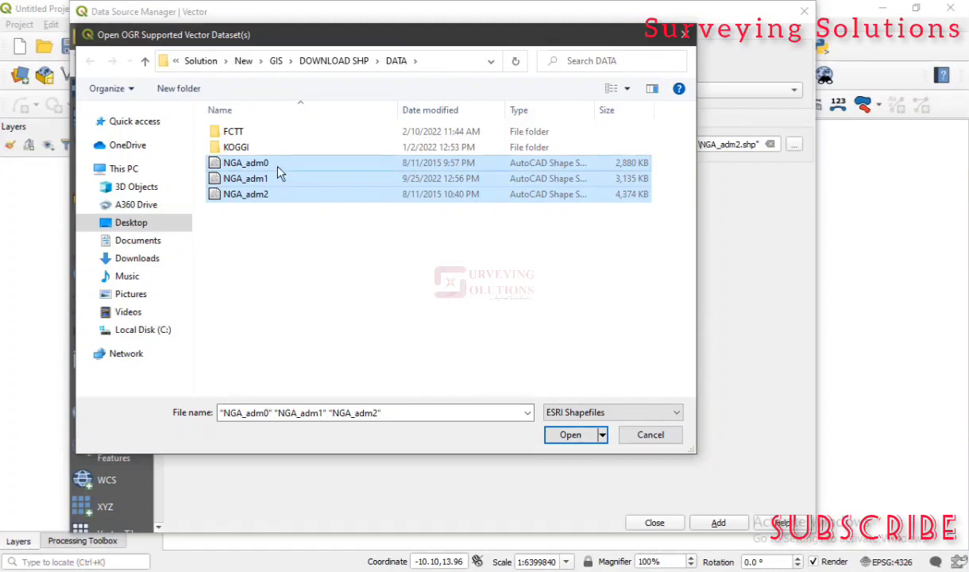
left_click(565, 434)
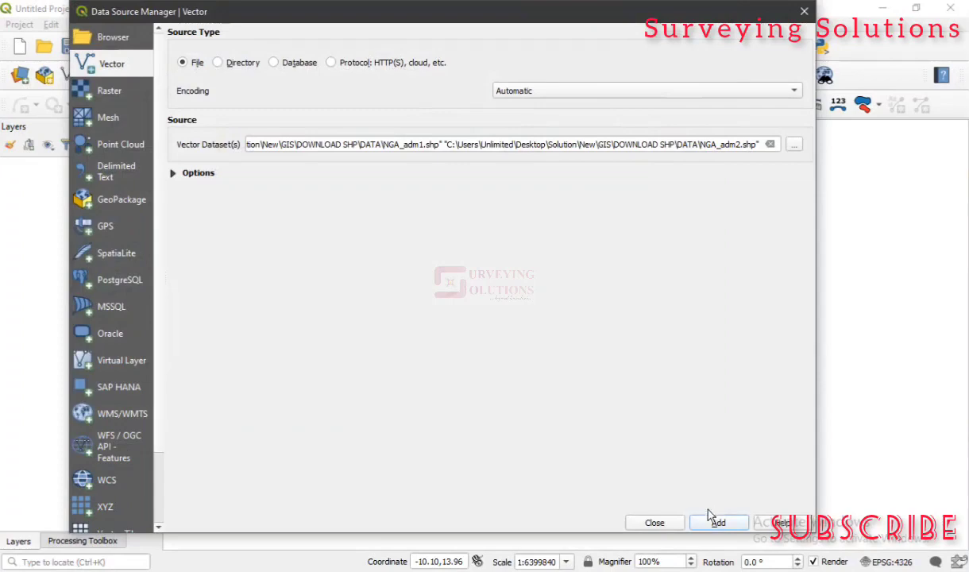
left_click(715, 522)
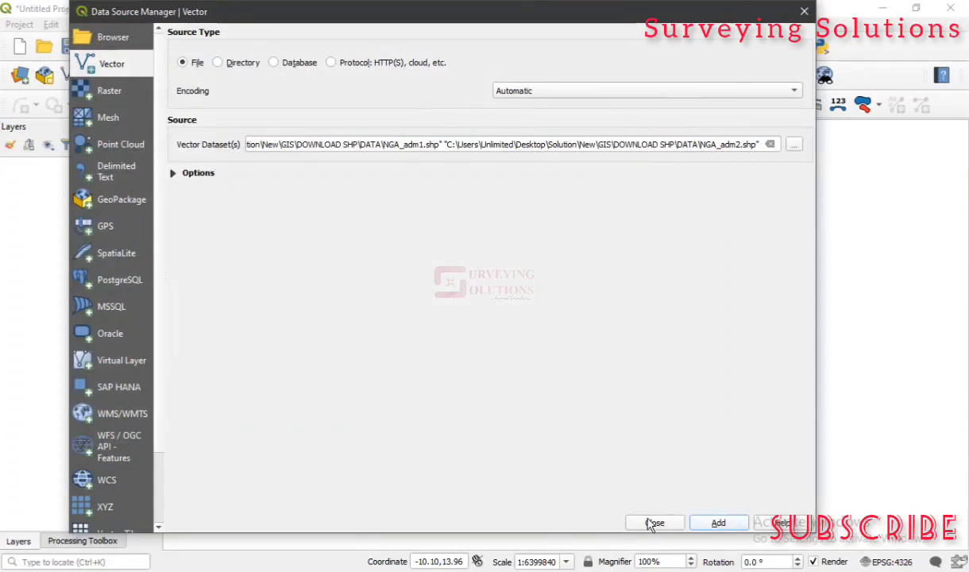
left_click(655, 523)
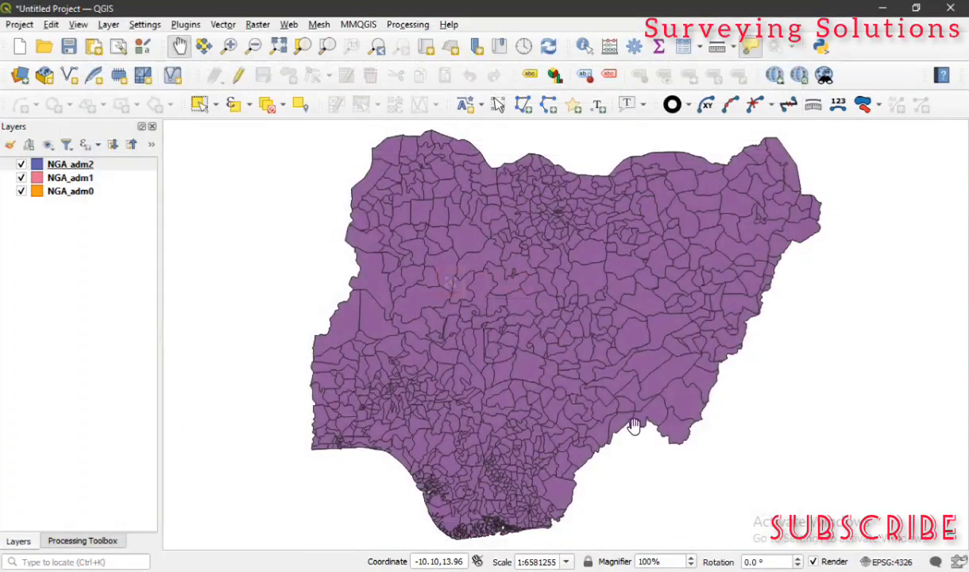
Hide NGA_adm0 and NGA_adm2 so only the NGA_adm1 state boundaries stay visible
left_click(20, 192)
left_click(21, 178)
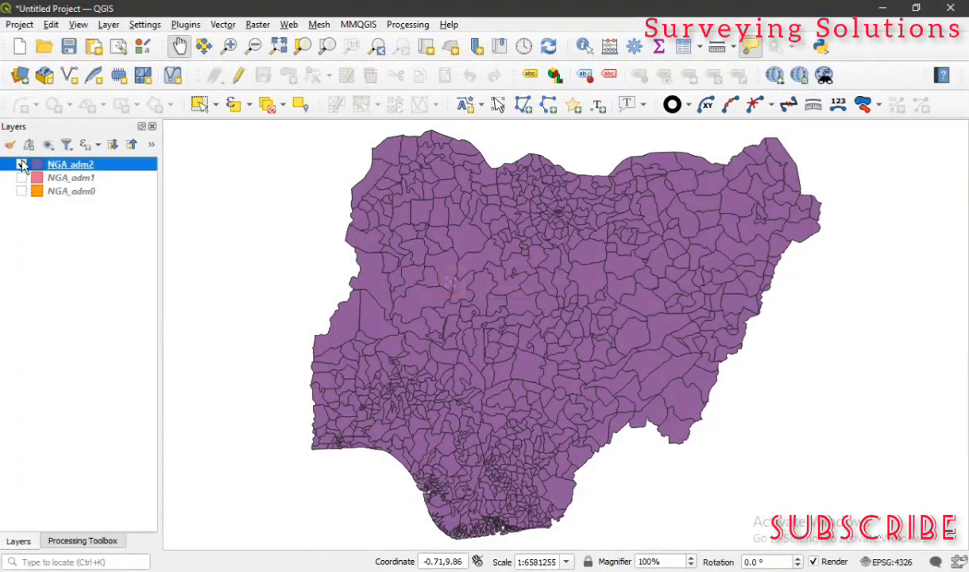
left_click(21, 165)
left_click(21, 178)
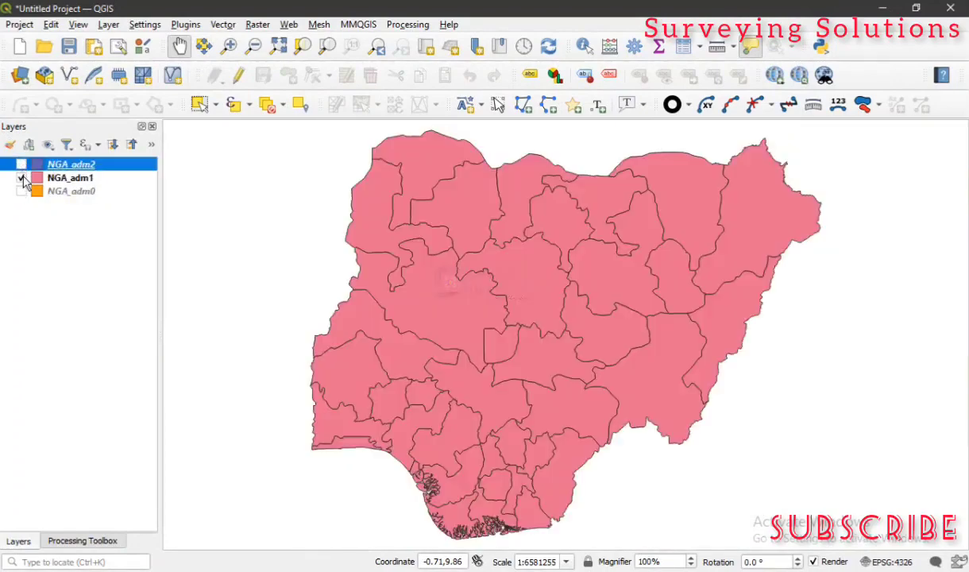
Open the attribute table of the NGA_adm1 layer
left_click(85, 180)
right_click(85, 180)
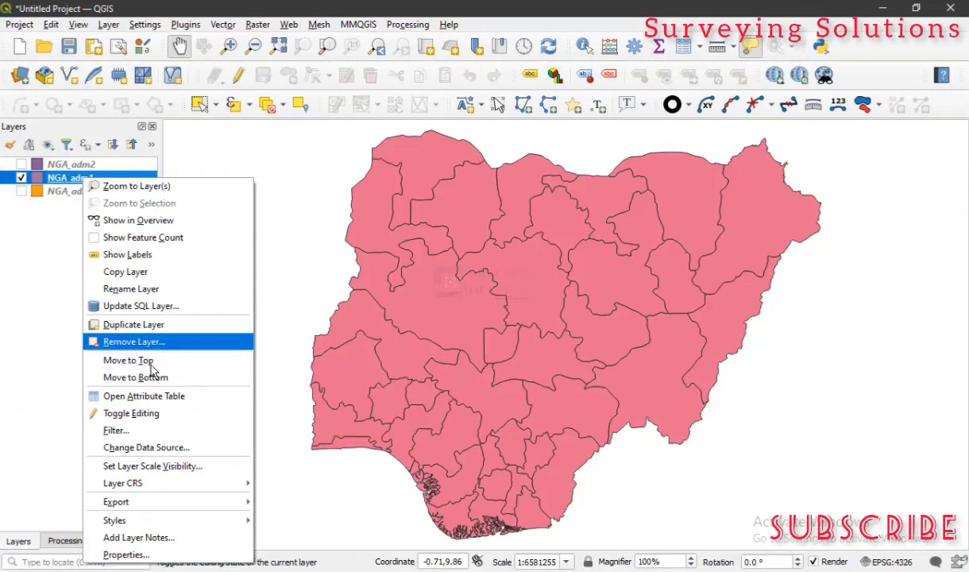
left_click(152, 396)
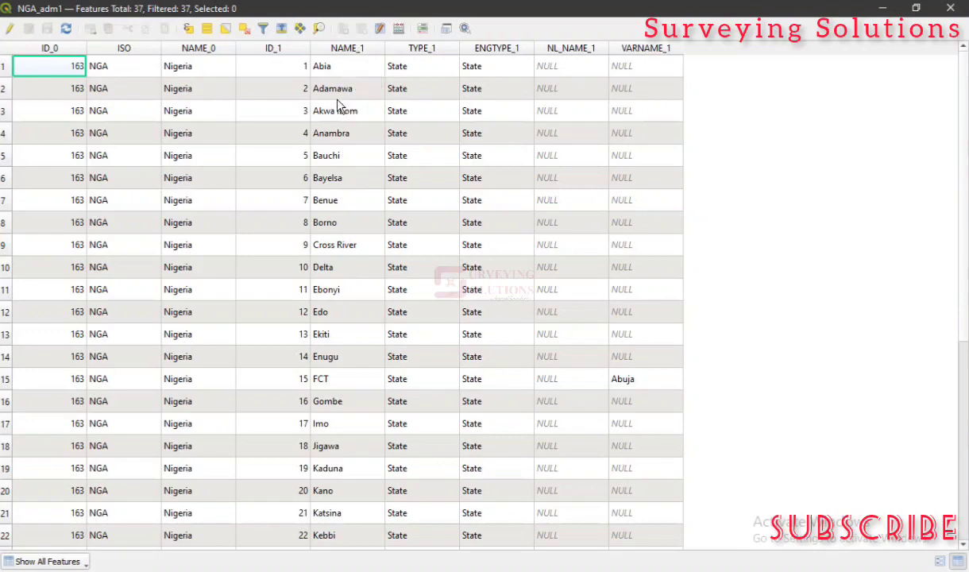
Scroll through the 37 NGA_adm1 records and their NAME_1 state names, then close the table
scroll(337, 106, "down", 5)
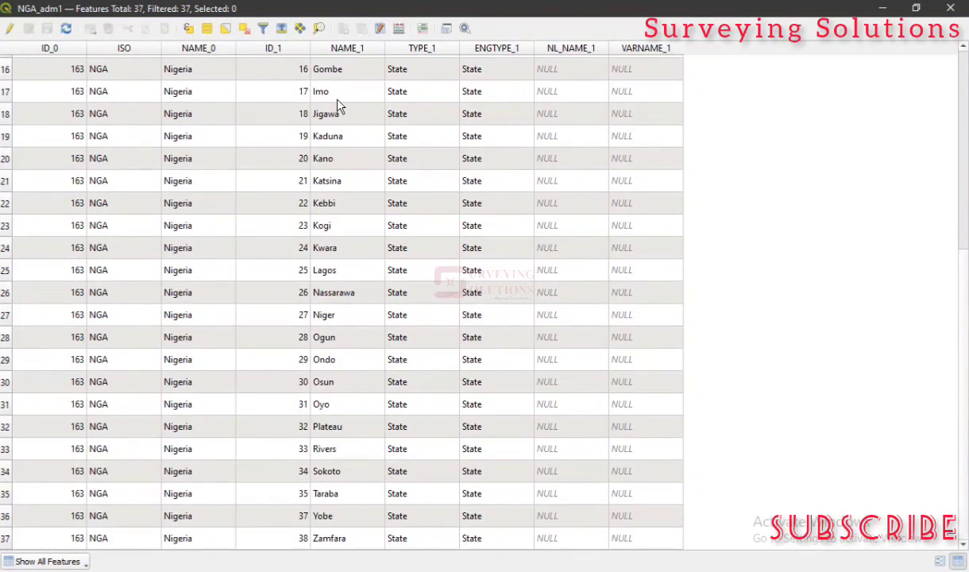
scroll(337, 106, "up", 5)
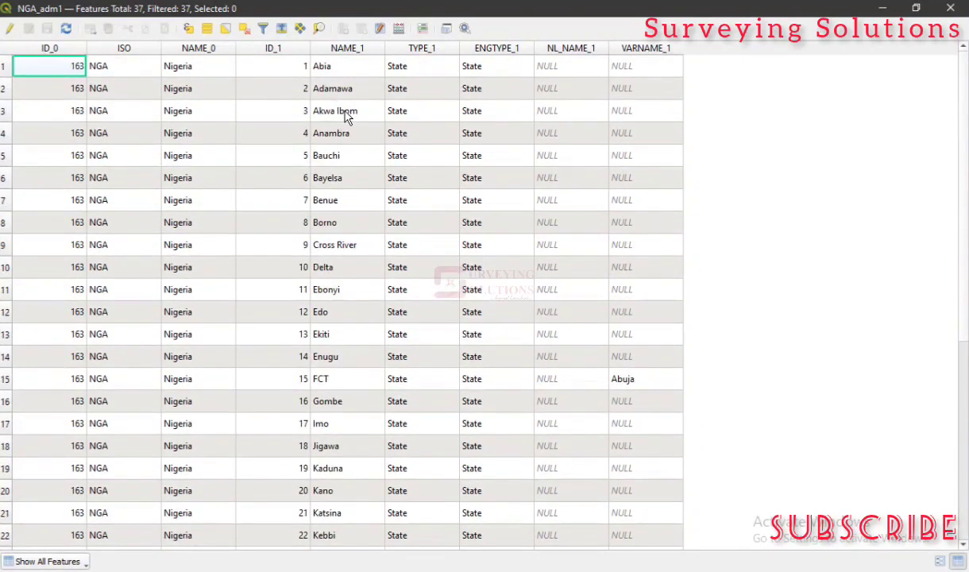
scroll(346, 116, "down", 3)
scroll(346, 116, "up", 3)
scroll(338, 330, "down", 5)
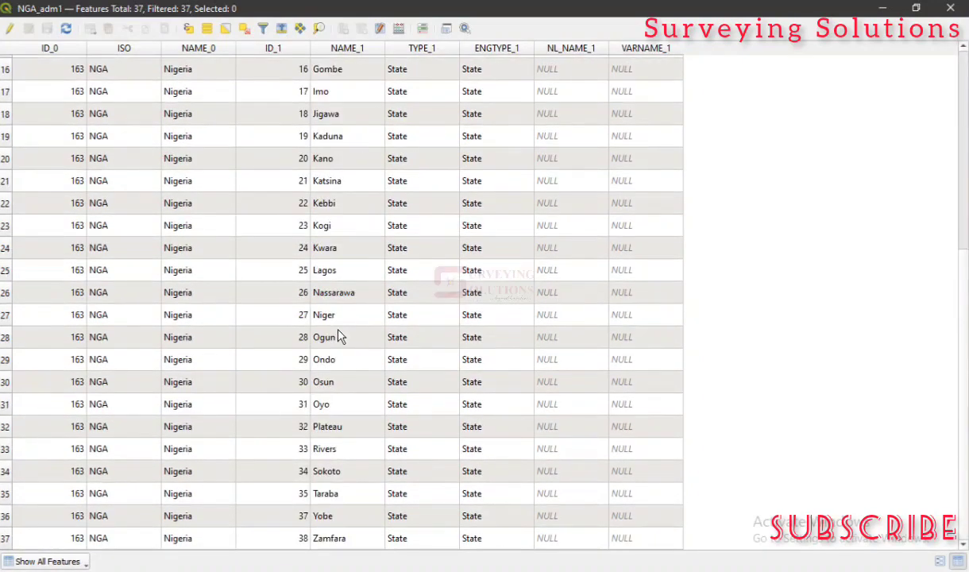
scroll(338, 337, "up", 5)
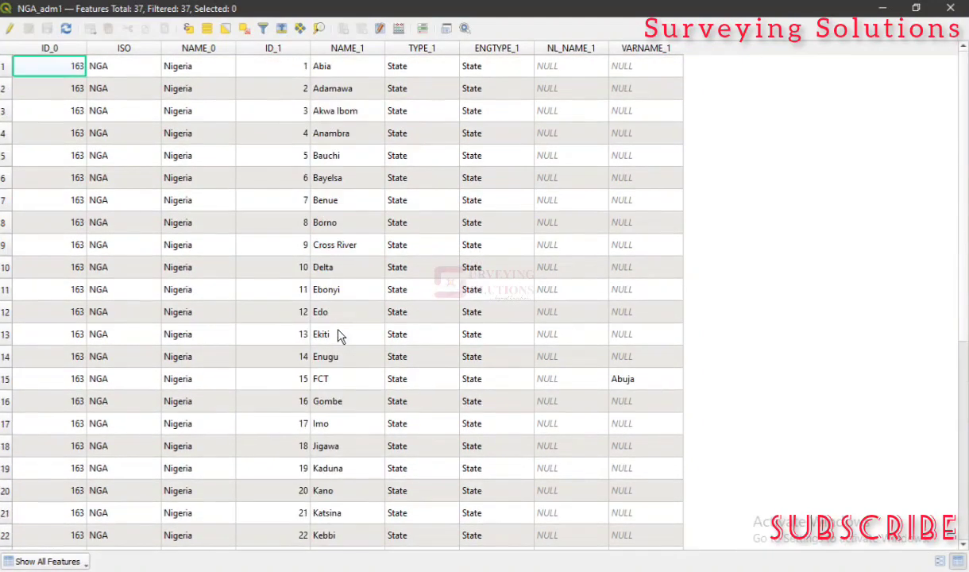
left_click(949, 8)
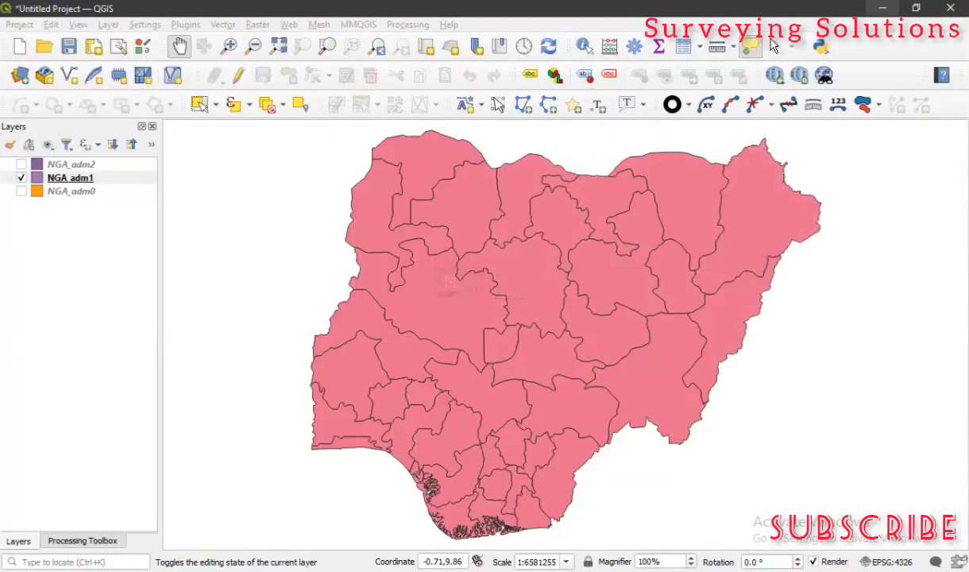
Open NGA_adm1 Layer Properties on the Symbology page showing the single pink fill
right_click(127, 186)
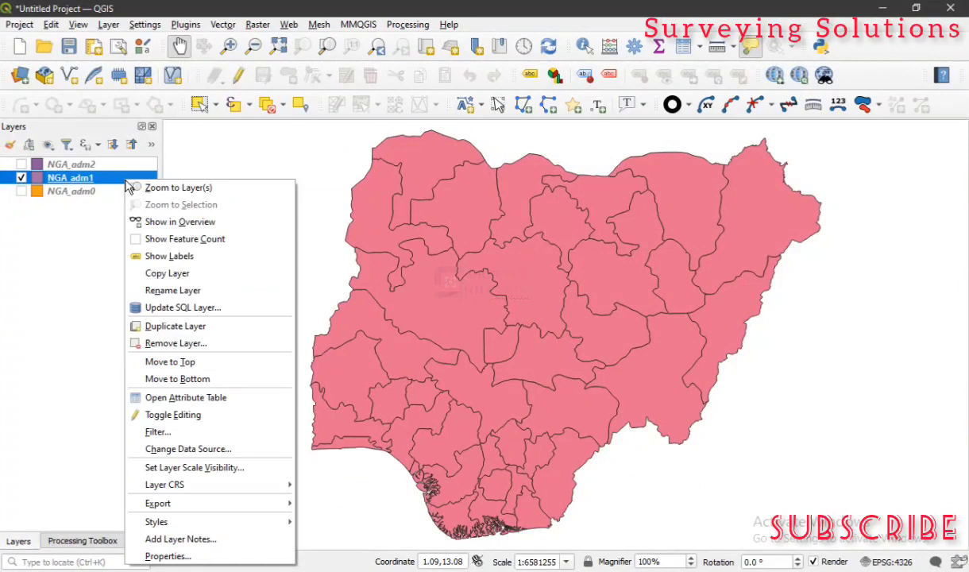
left_click(185, 557)
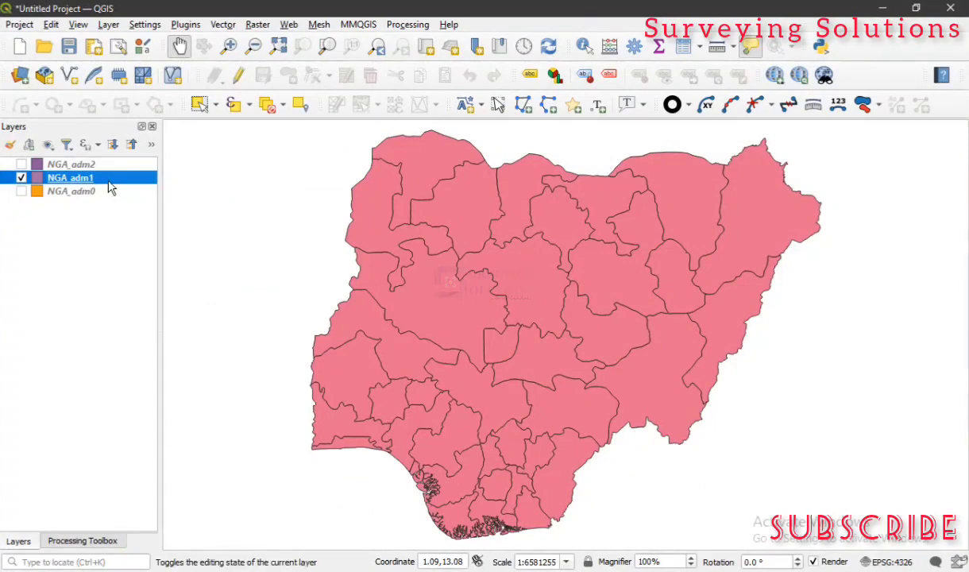
scroll(59, 112, "down", 1)
scroll(58, 101, "up", 2)
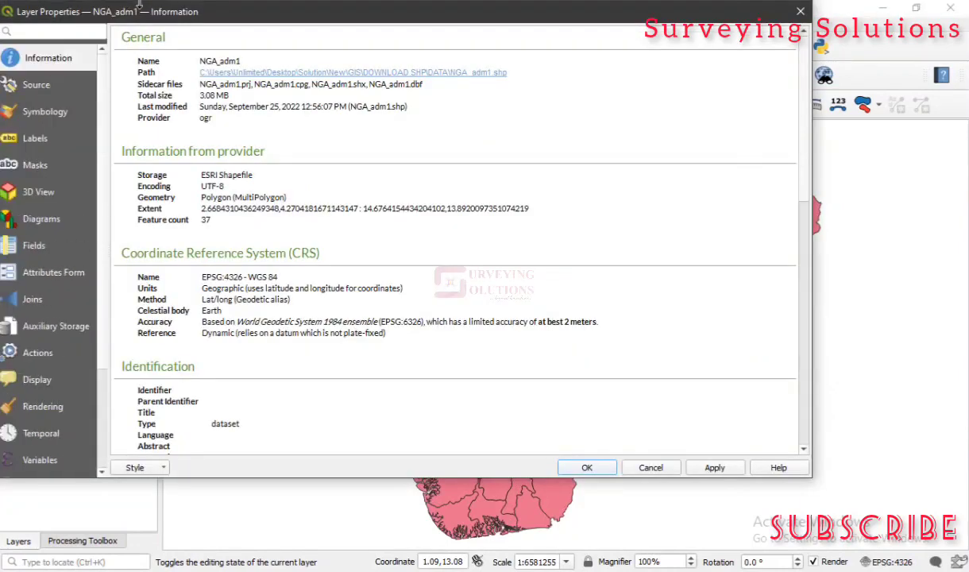
left_click(41, 117)
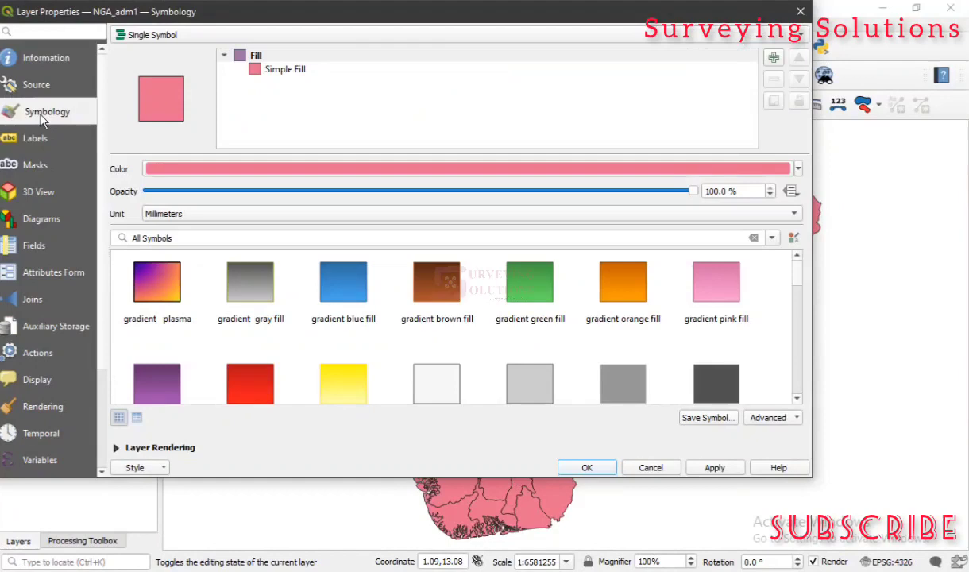
Set the NGA_adm1 renderer to Categorized with NAME_1 as the value field
left_click(268, 37)
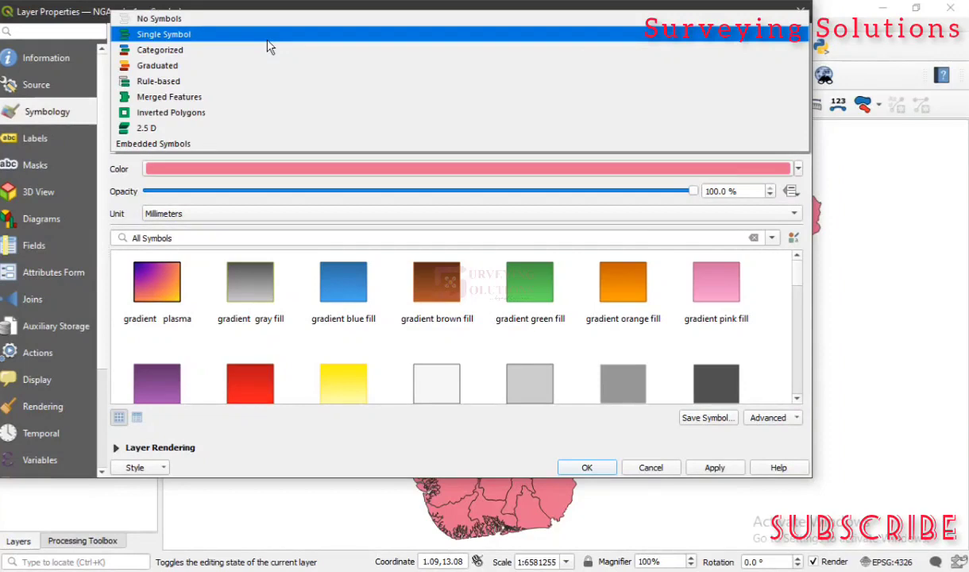
key("Escape")
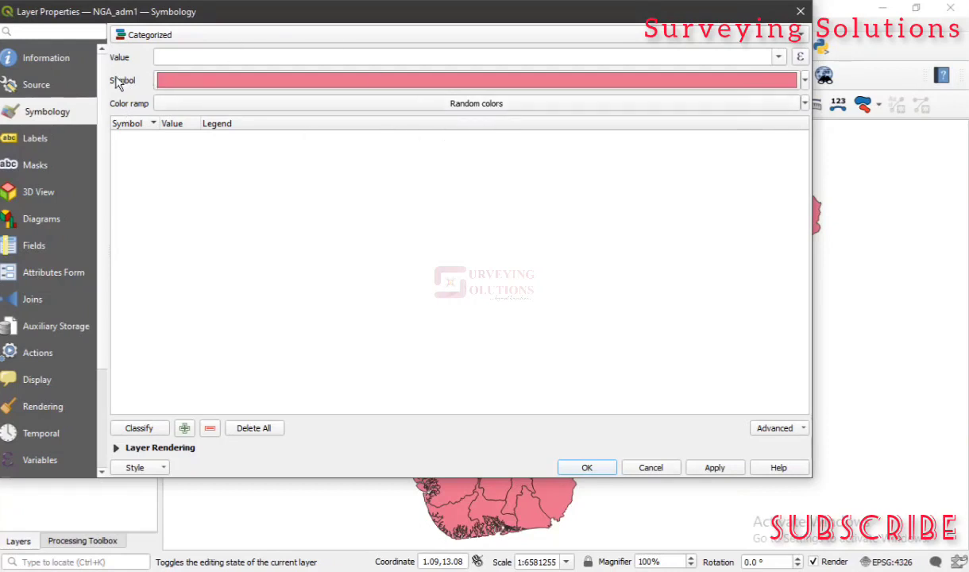
left_click(779, 58)
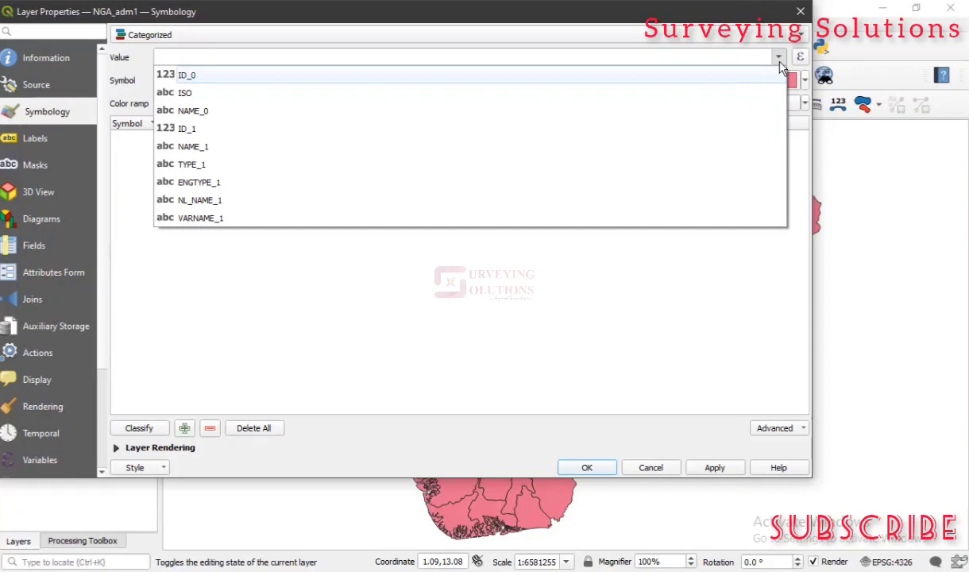
left_click(302, 147)
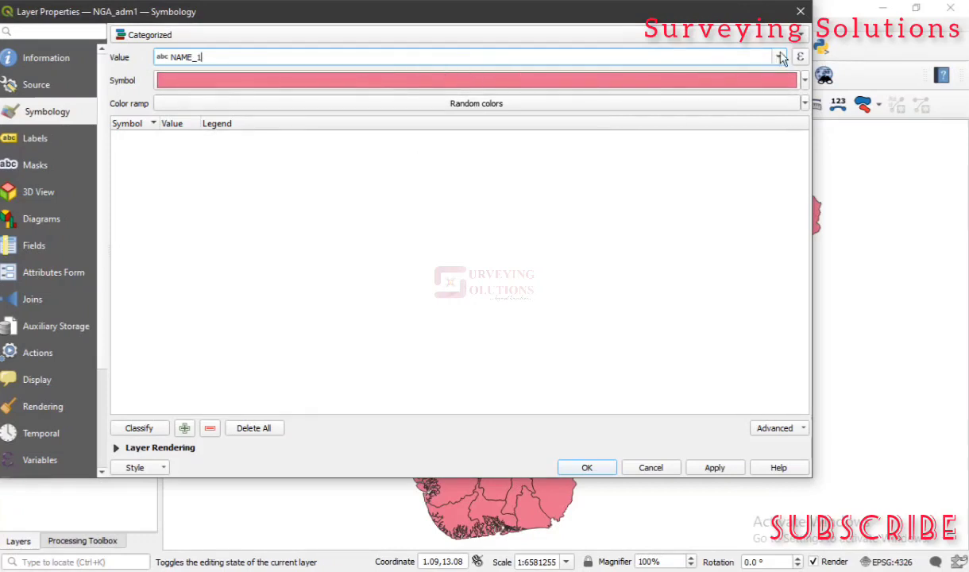
Set the base symbol colour to pure red and keep Random colors as the colour ramp
left_click(804, 81)
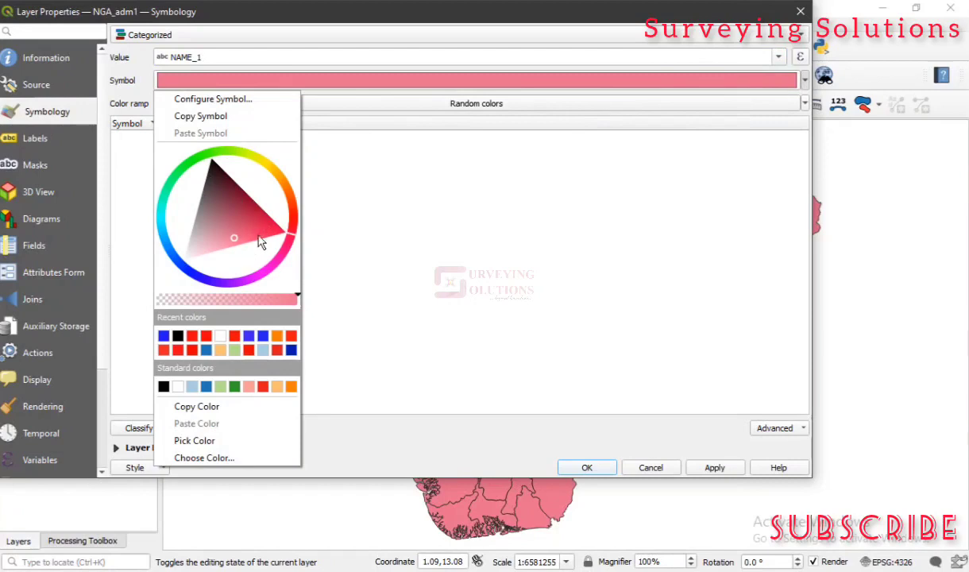
left_click_drag(291, 233, 298, 220)
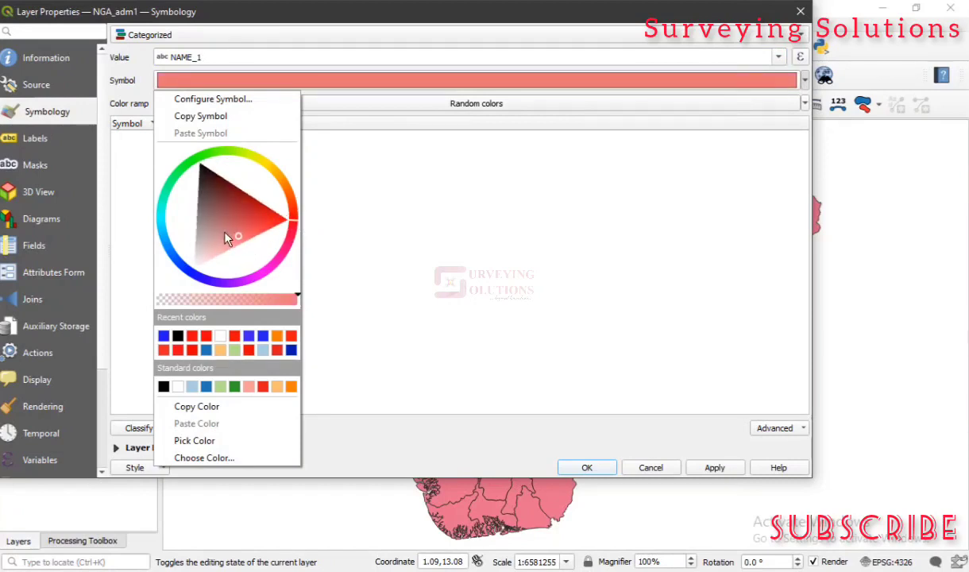
left_click_drag(240, 241, 265, 208)
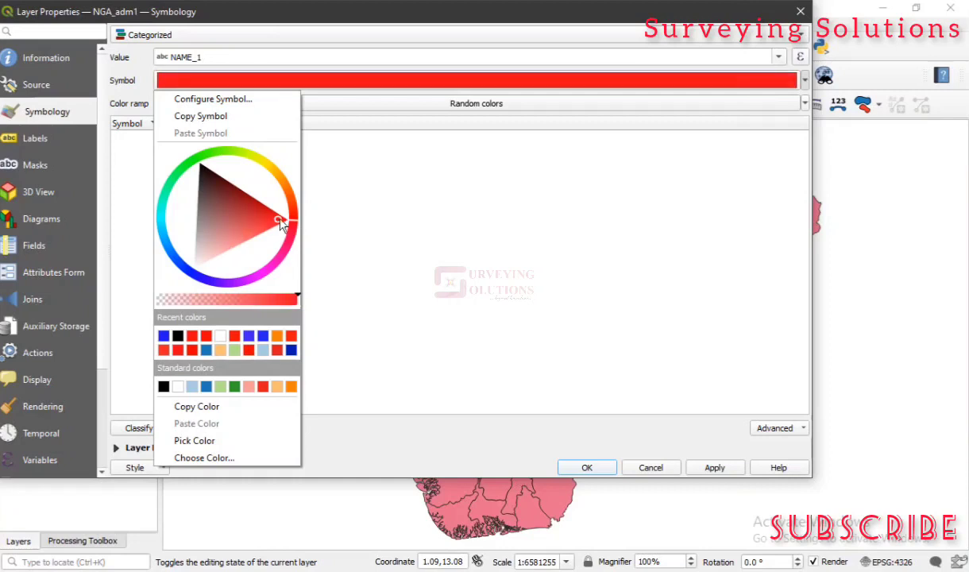
left_click(402, 226)
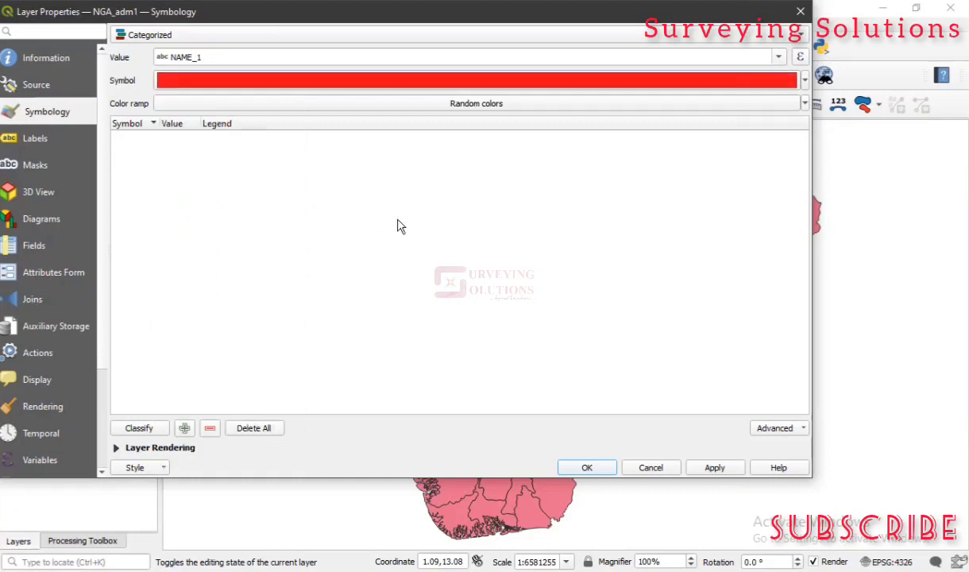
left_click(220, 103)
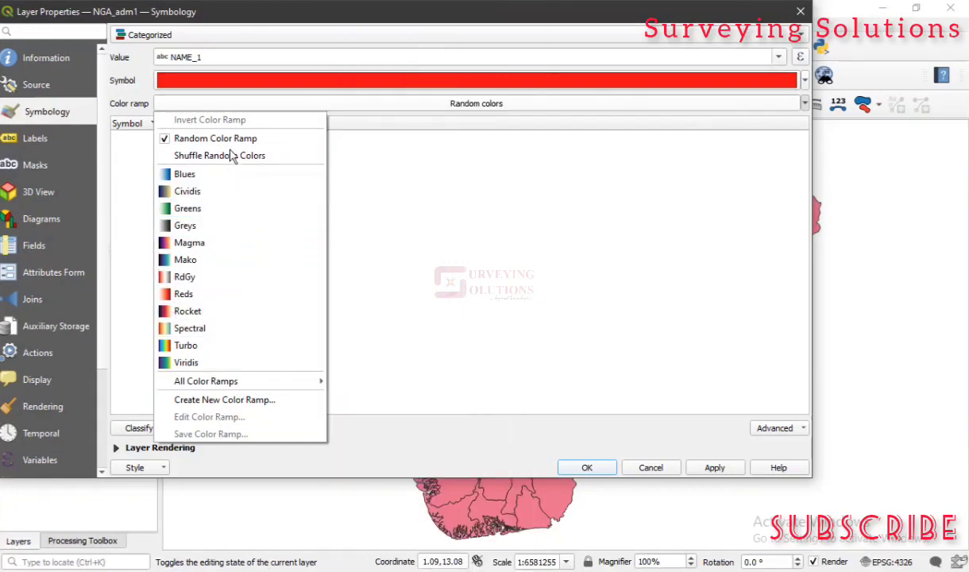
left_click(498, 221)
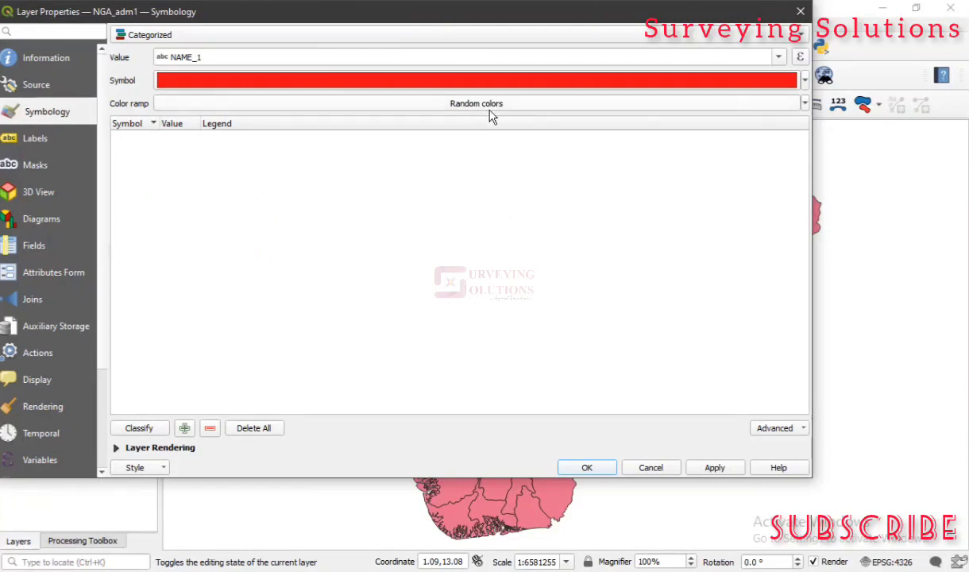
Classify NAME_1 into one category per state and widen the Value column
left_click(139, 429)
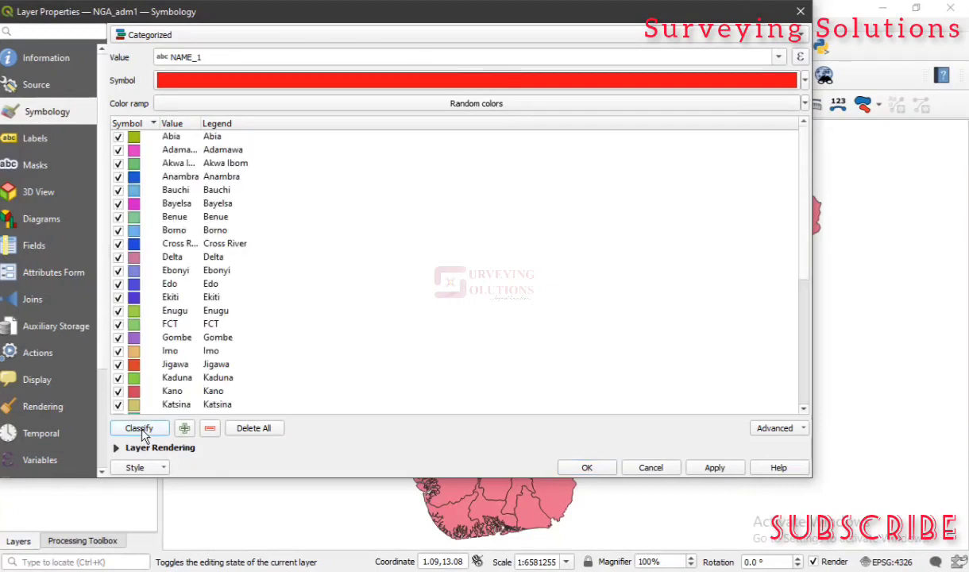
double_click(199, 125)
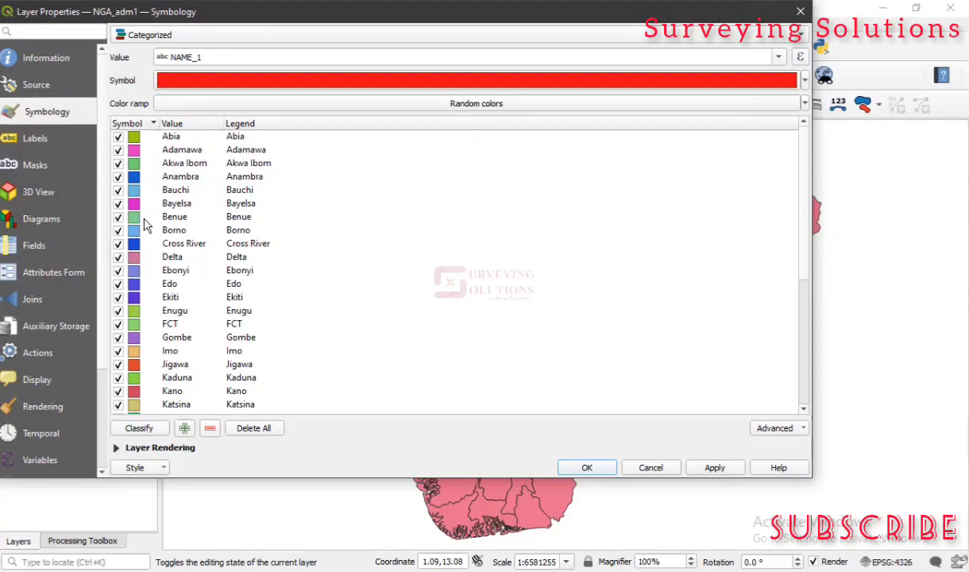
scroll(145, 225, "down", 6)
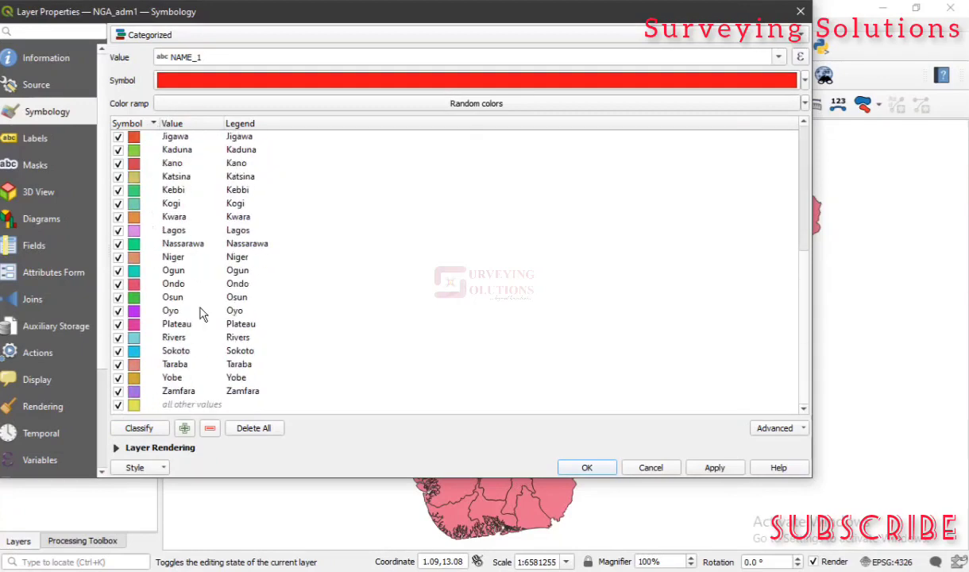
scroll(198, 312, "up", 6)
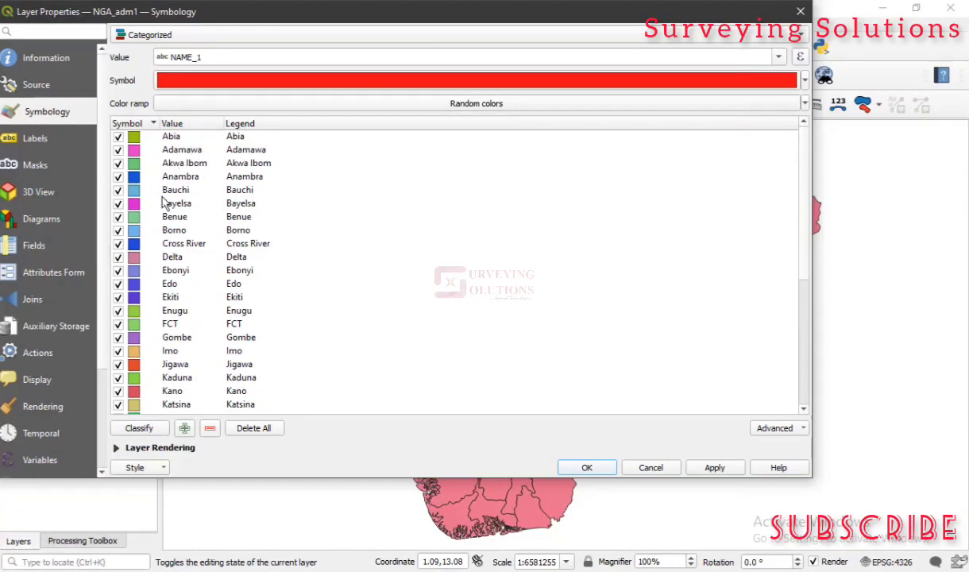
Inspect the Abia category's visibility, symbol options and legend text, leaving it unchanged
left_click(118, 138)
left_click(118, 137)
left_click(159, 140)
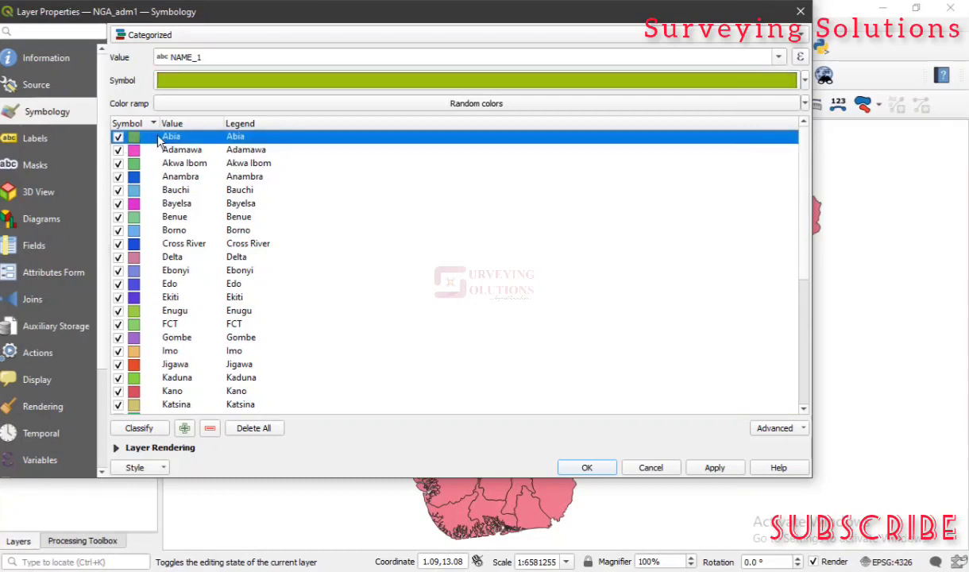
right_click(158, 138)
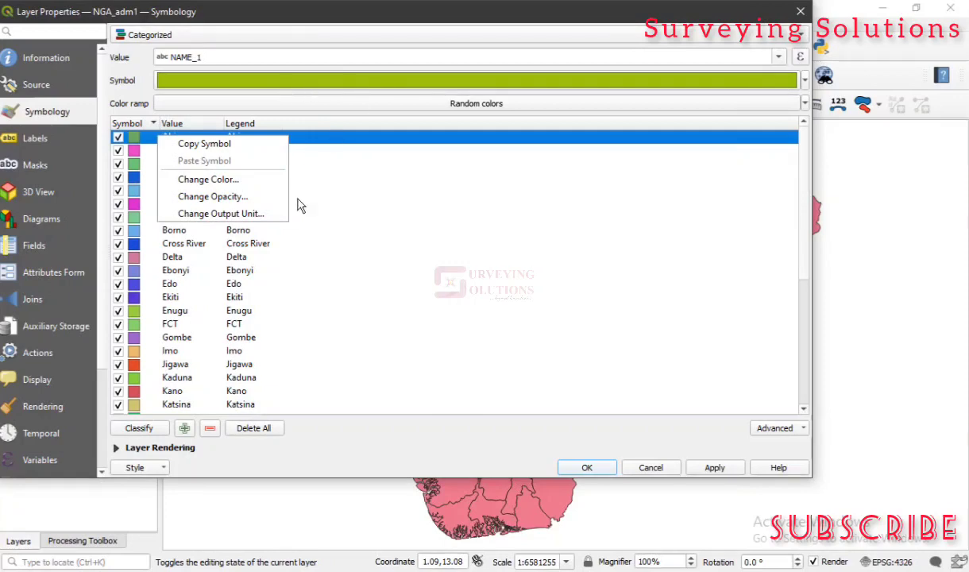
left_click(175, 216)
double_click(185, 137)
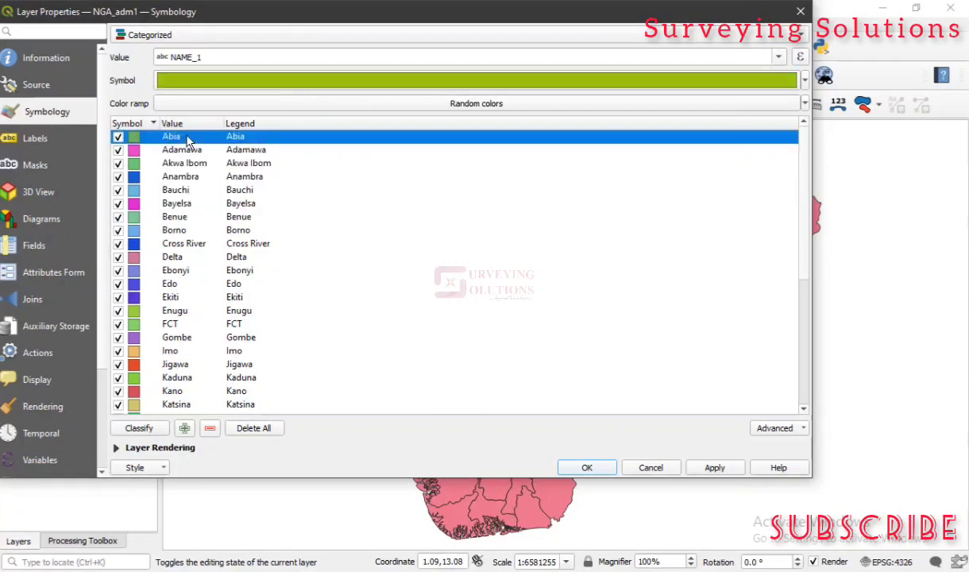
double_click(266, 141)
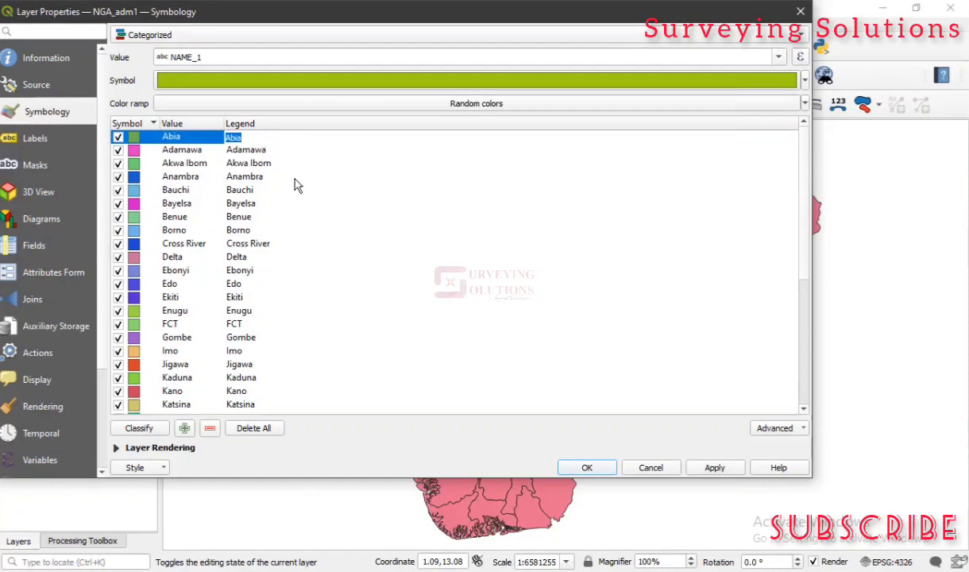
left_click(283, 176)
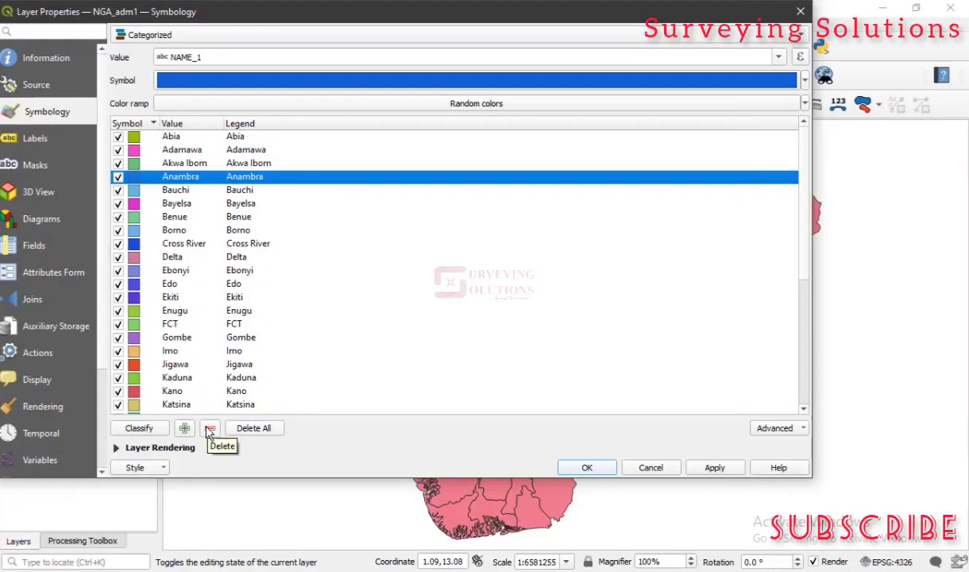
Apply the categorized state colours to the map and close Layer Properties
scroll(626, 331, "down", 2)
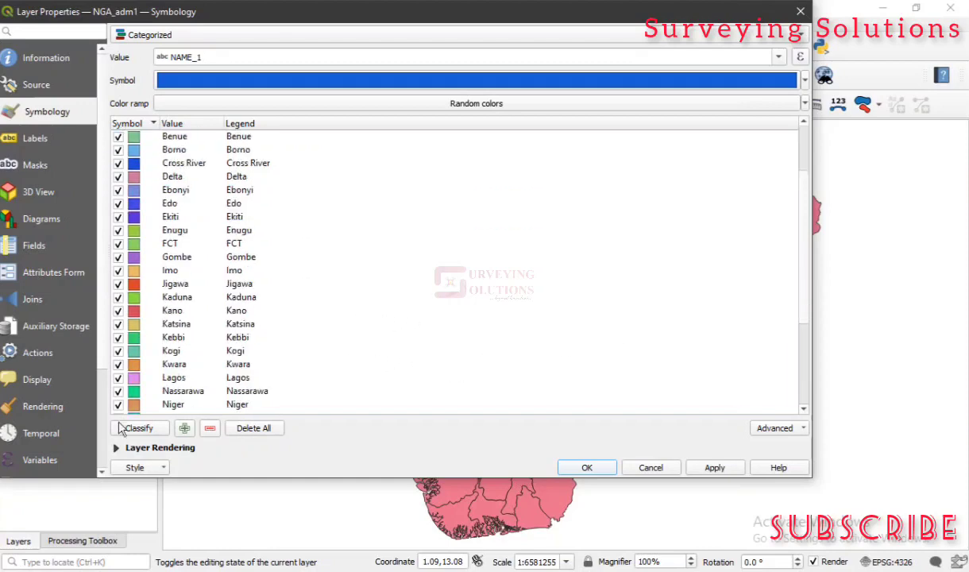
left_click(116, 448)
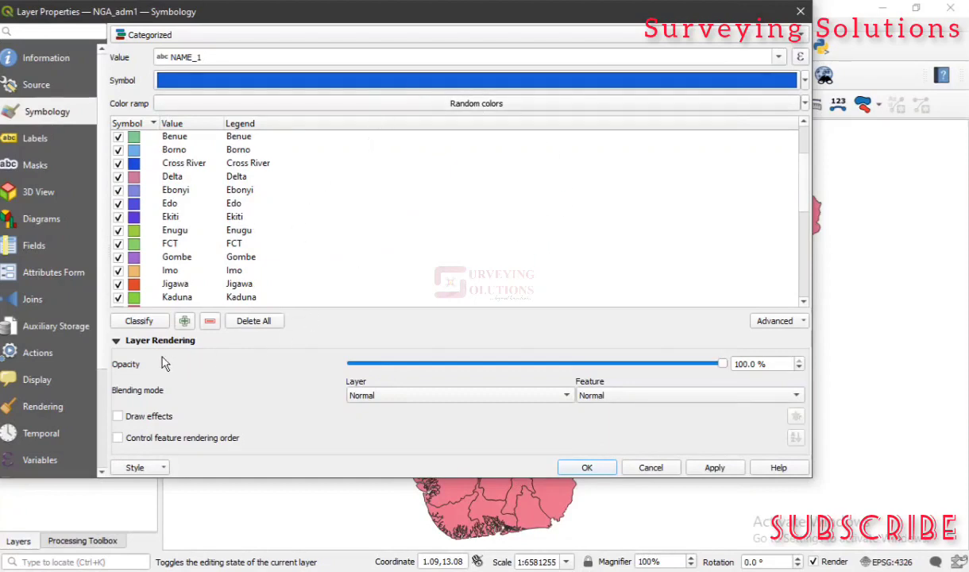
left_click(116, 341)
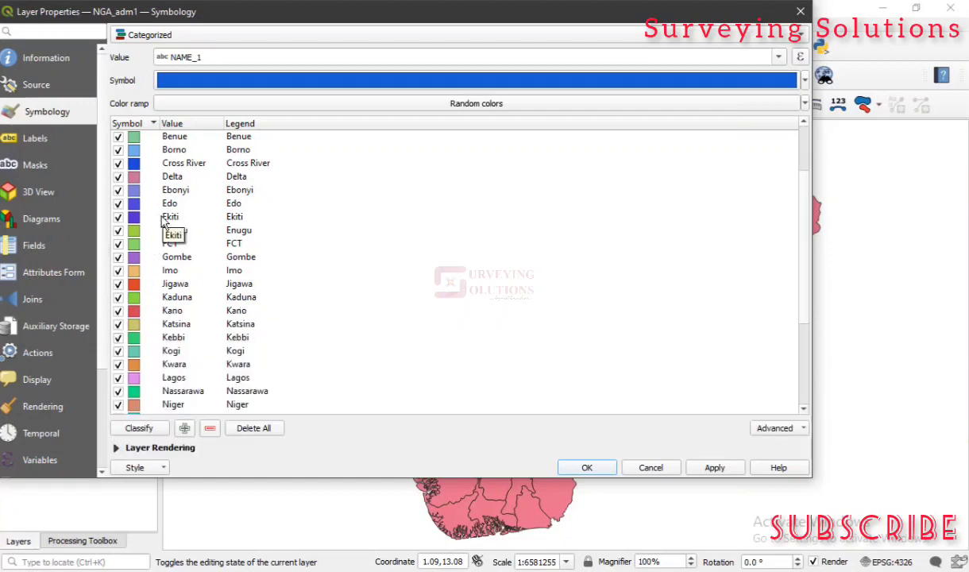
scroll(433, 283, "up", 2)
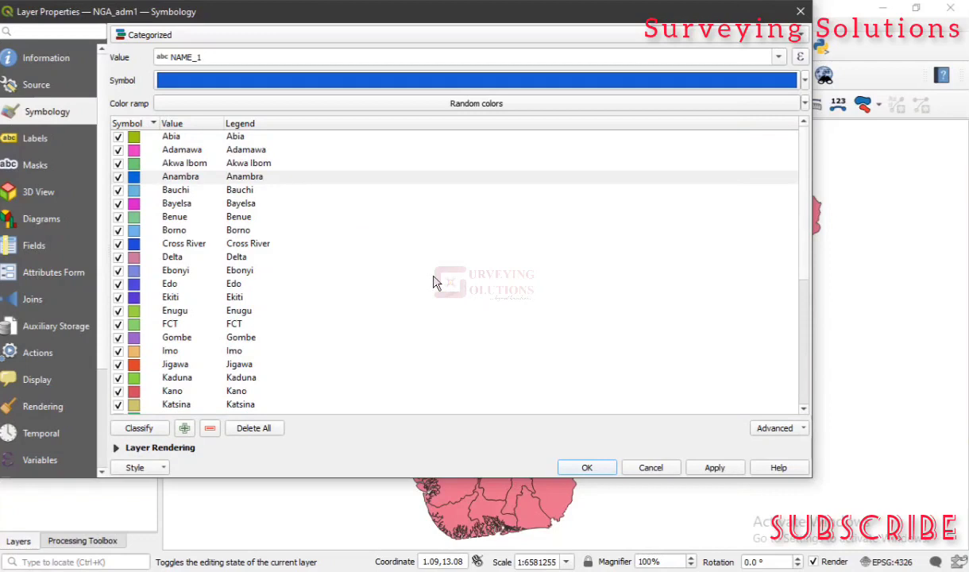
left_click(710, 468)
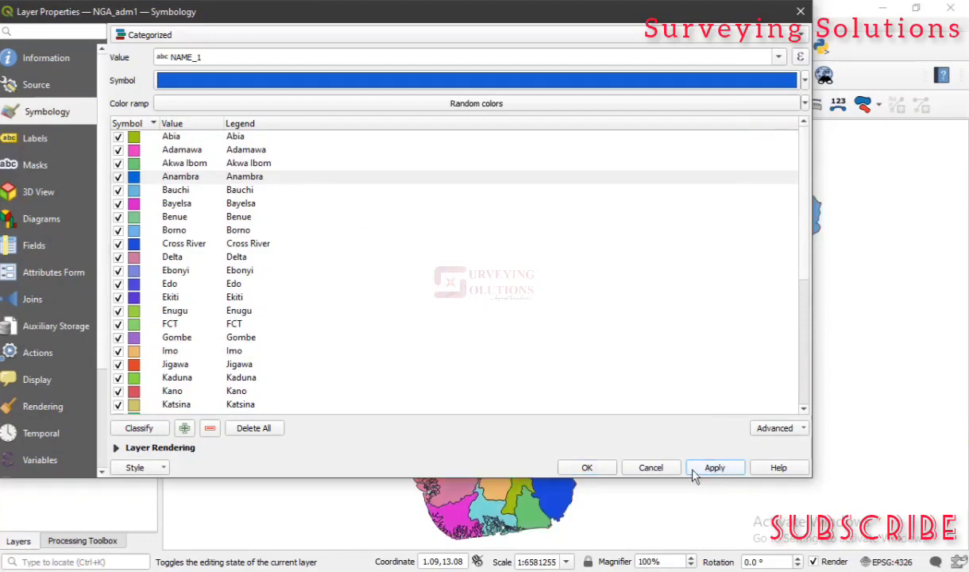
left_click(581, 468)
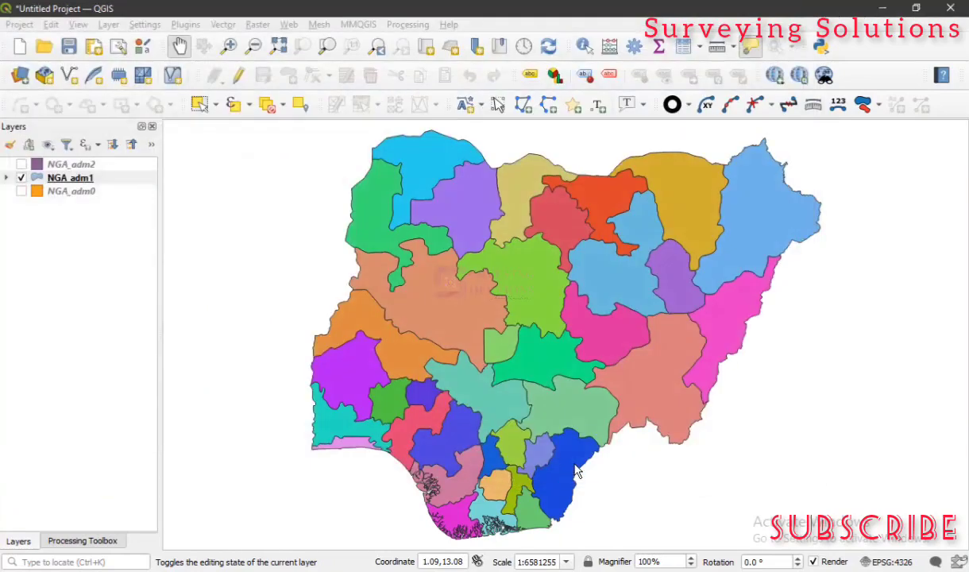
Zoom to the NGA_adm1 layer and switch on its labels, showing 'Nigeria' on each state
right_click(137, 182)
left_click(218, 184)
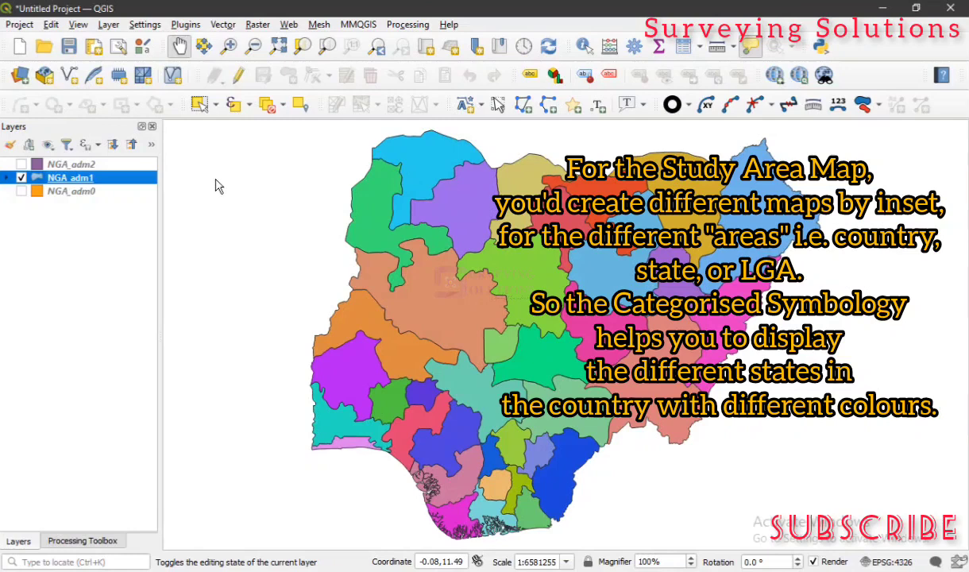
right_click(116, 176)
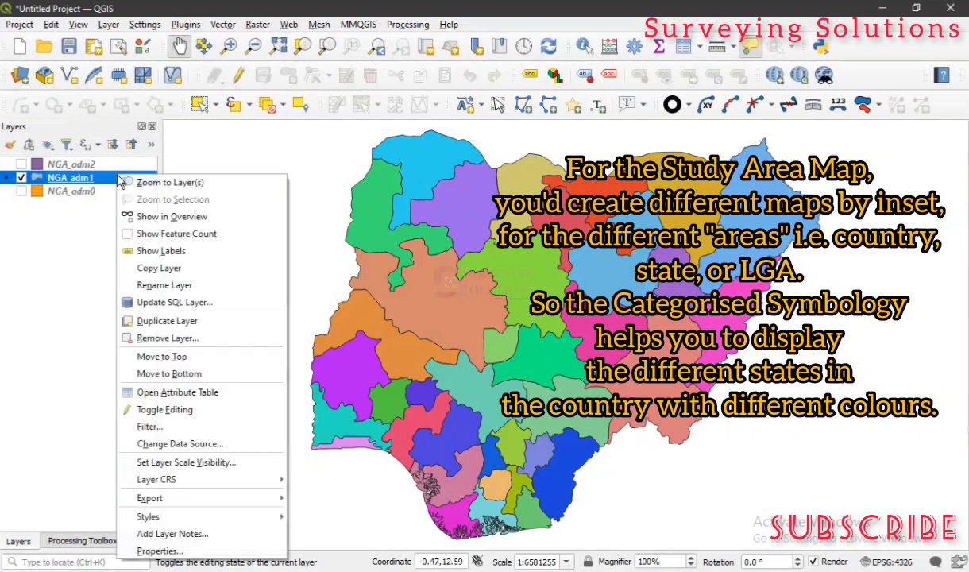
left_click(160, 253)
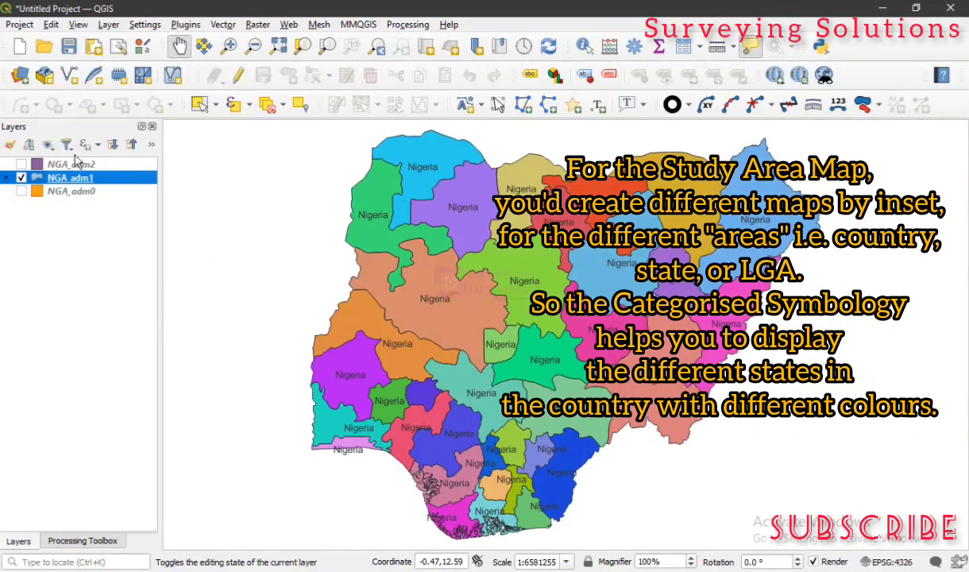
right_click(108, 182)
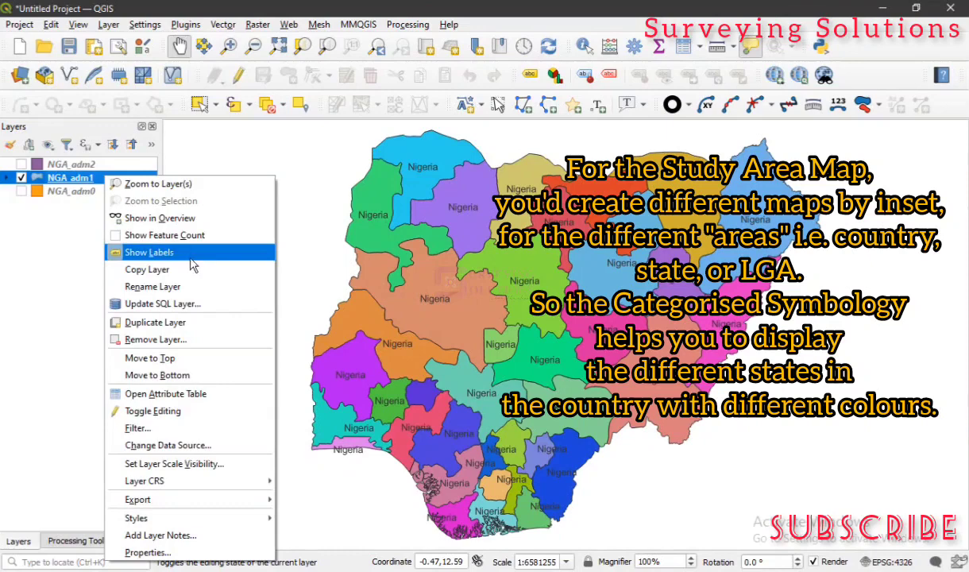
left_click(151, 553)
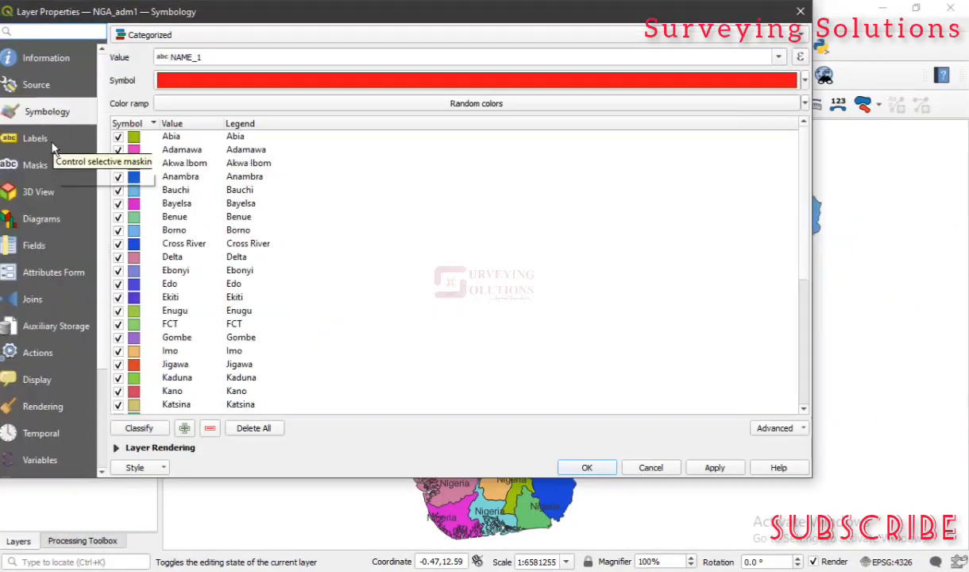
Label NGA_adm1 features by NAME_1 so states show names like Sokoto, Kano and Lagos
left_click(56, 140)
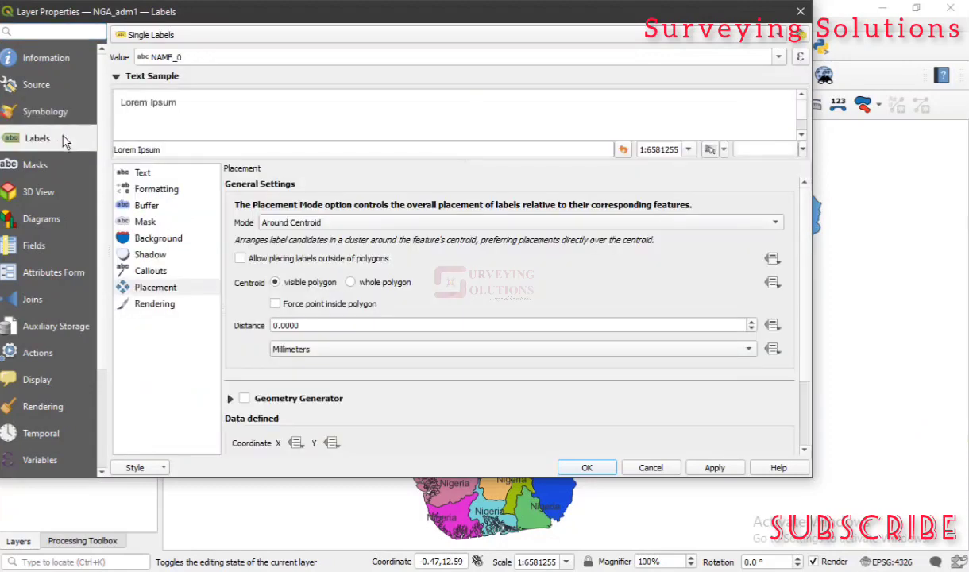
left_click(745, 56)
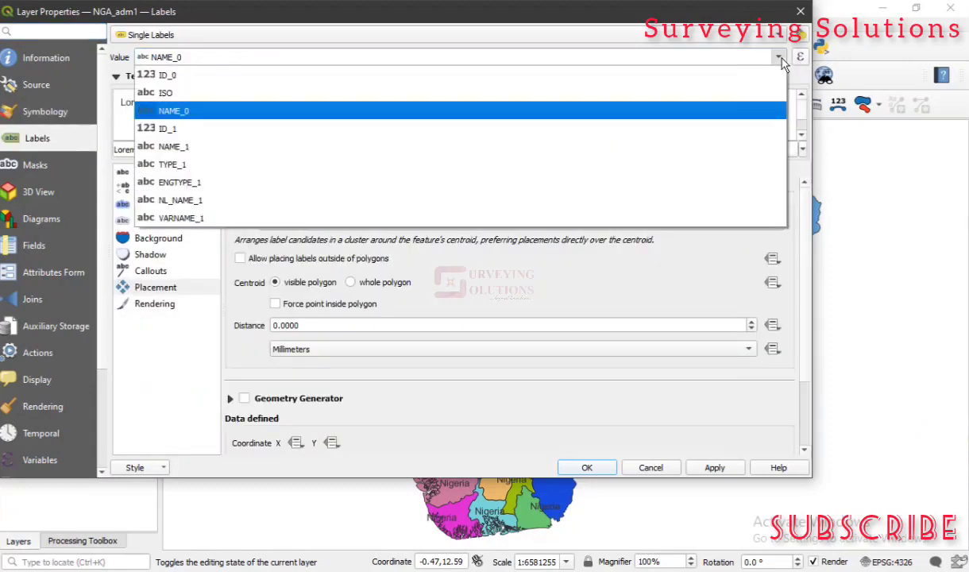
left_click(401, 148)
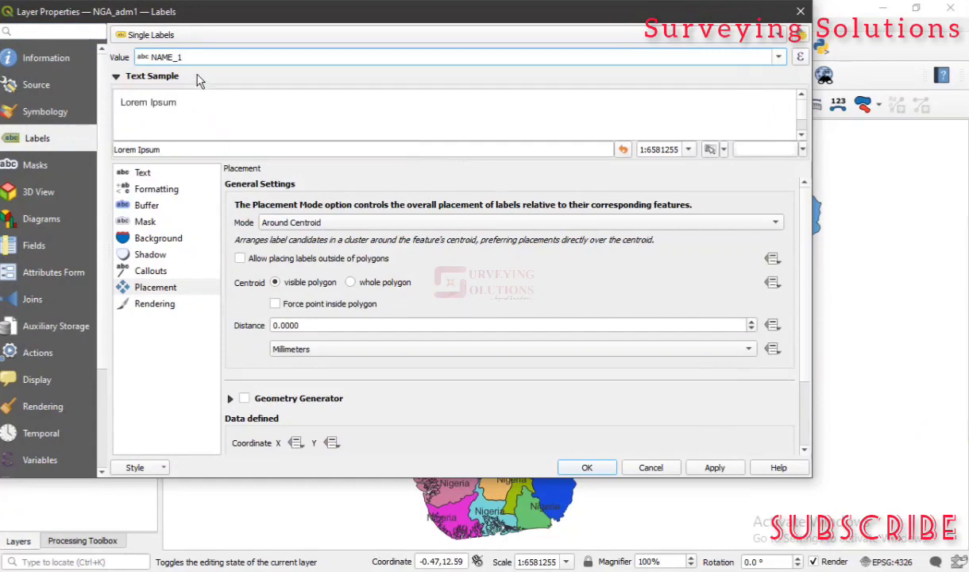
left_click(718, 469)
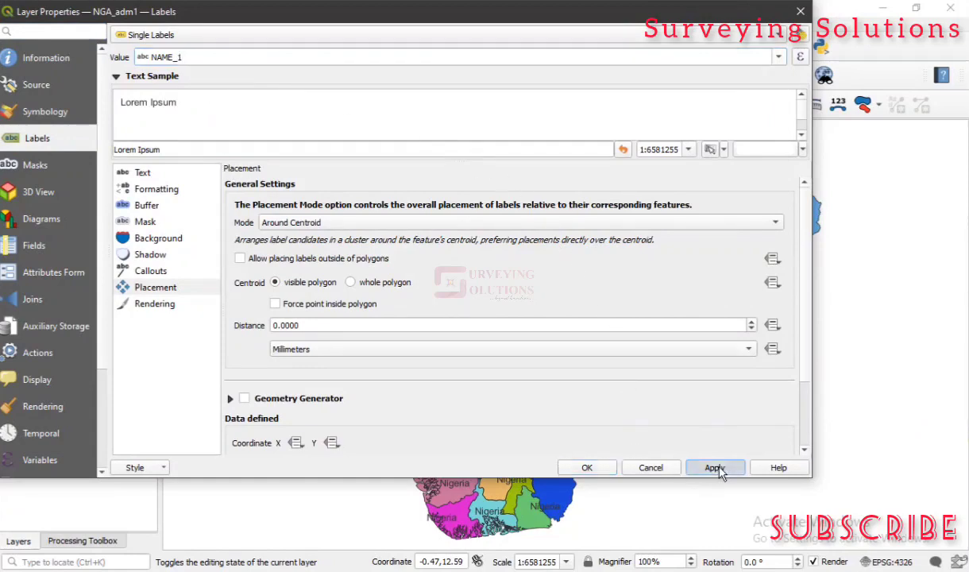
left_click(588, 468)
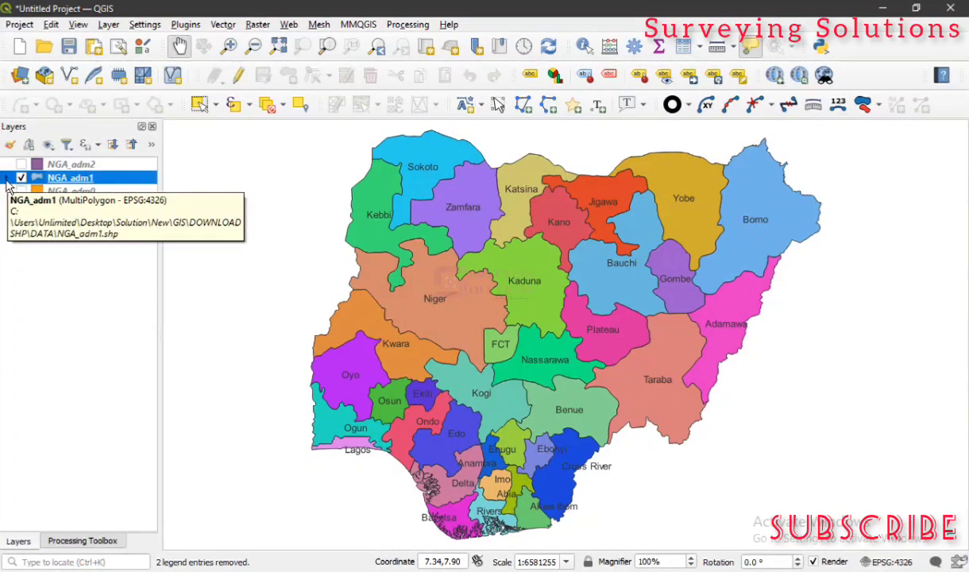
Expand NGA_adm1 in the Layers panel to list its state categories from Abia to Zamfara
left_click(8, 180)
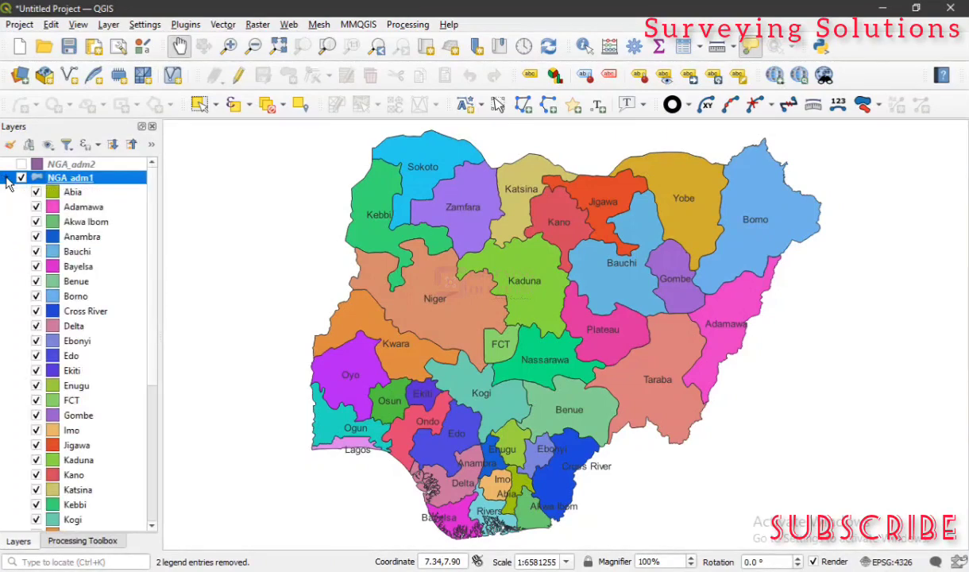
left_click(7, 179)
left_click(7, 179)
scroll(75, 200, "down", 3)
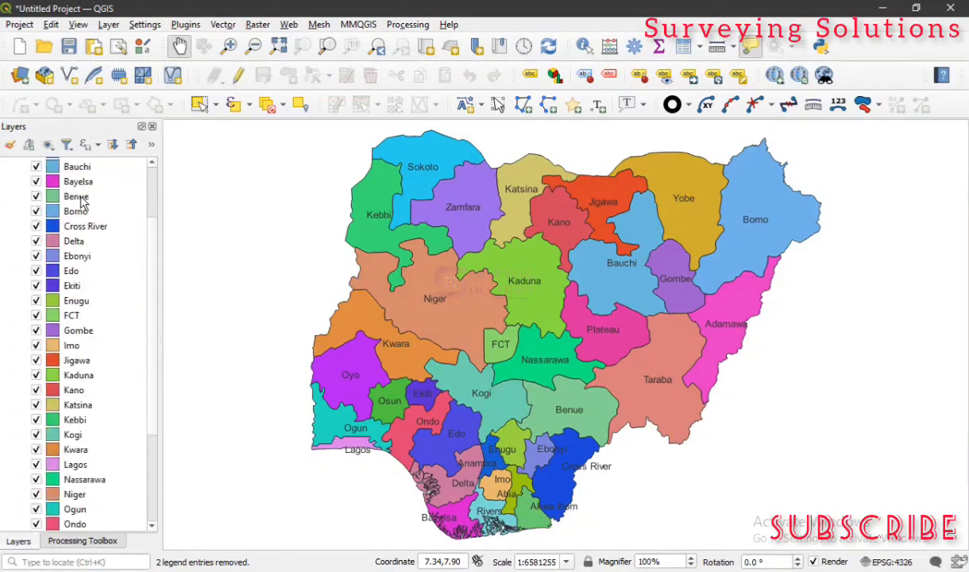
scroll(80, 202, "down", 2)
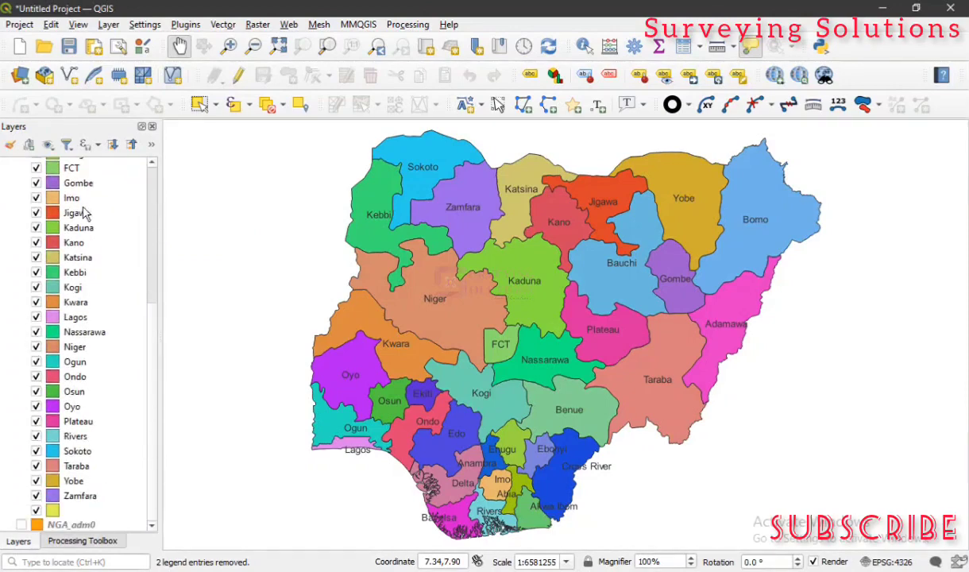
scroll(90, 242, "up", 5)
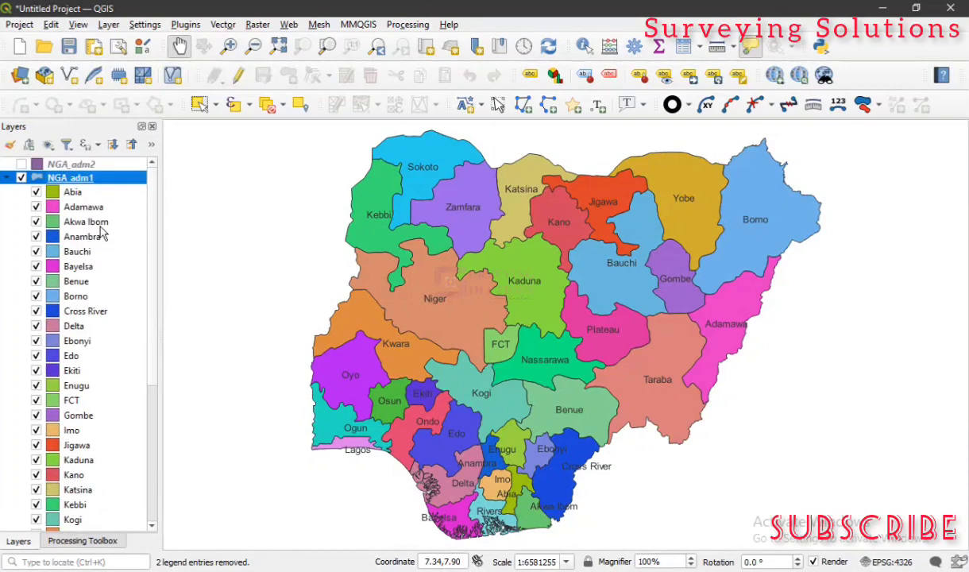
Toggle the Akwa Ibom and Kaduna categories off and back on, then select Adamawa
left_click(35, 222)
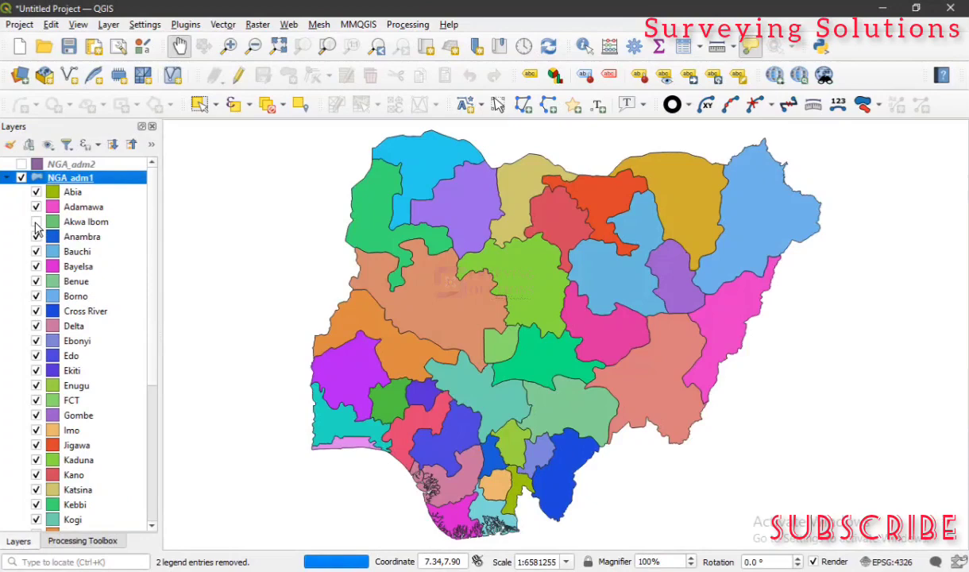
left_click(35, 224)
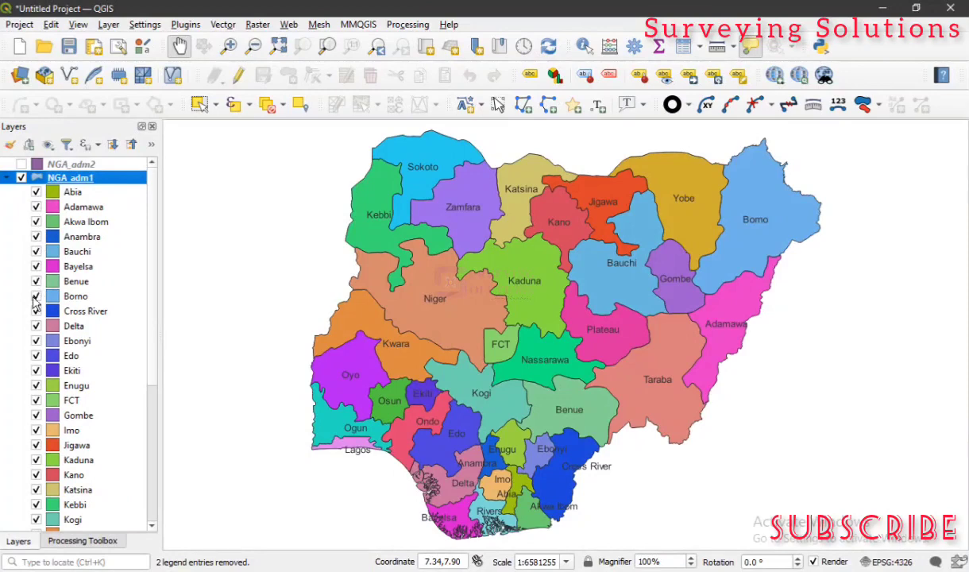
scroll(48, 310, "down", 5)
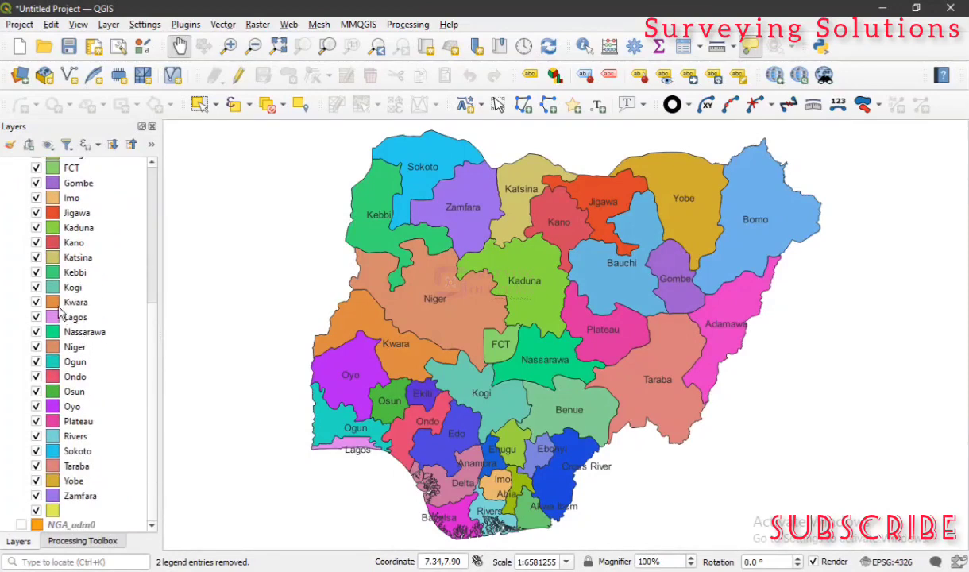
left_click(35, 228)
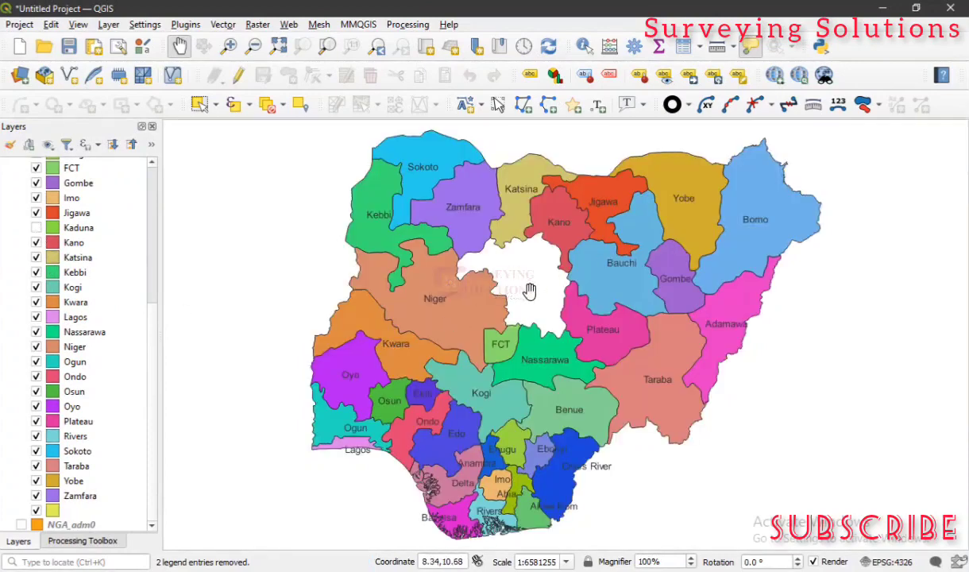
left_click(36, 228)
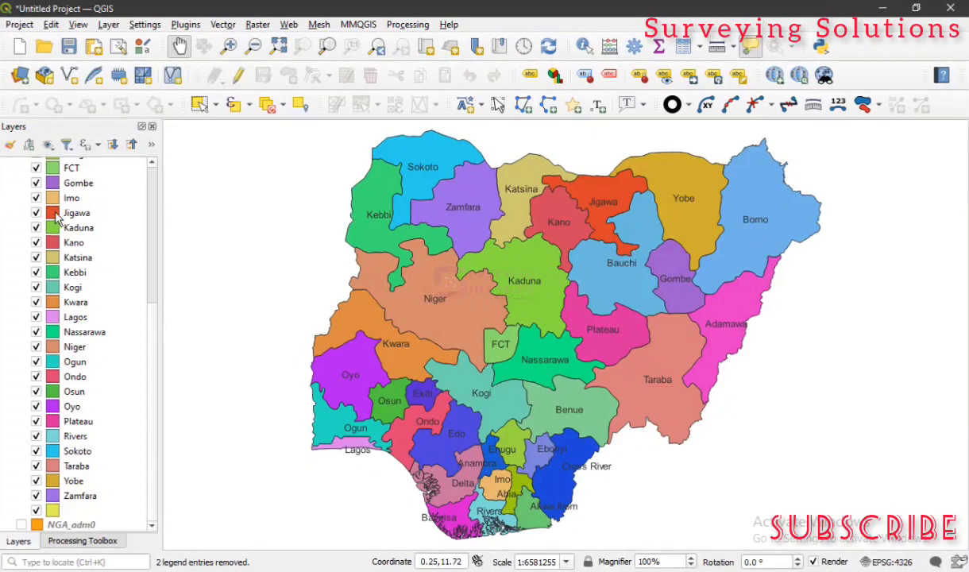
scroll(39, 219, "up", 6)
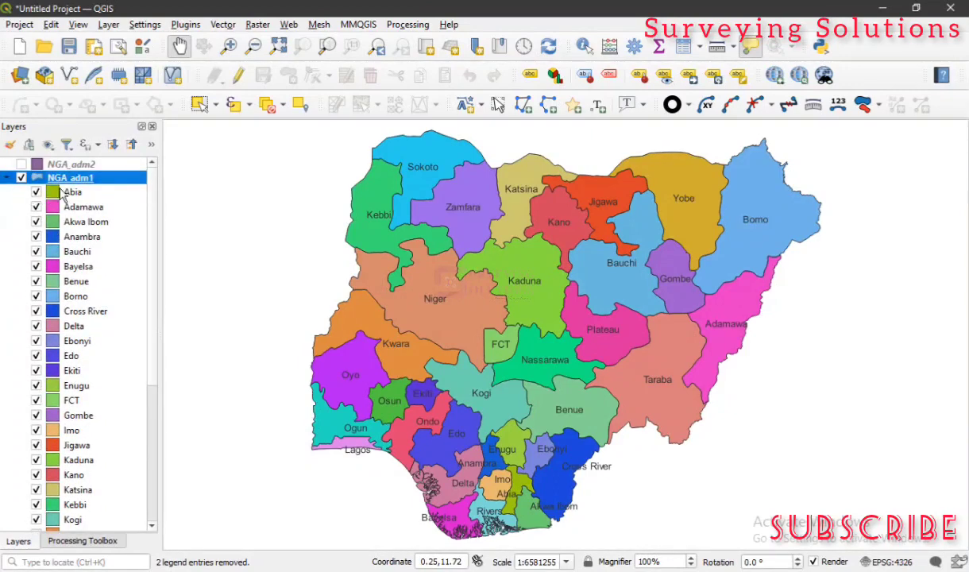
left_click(85, 208)
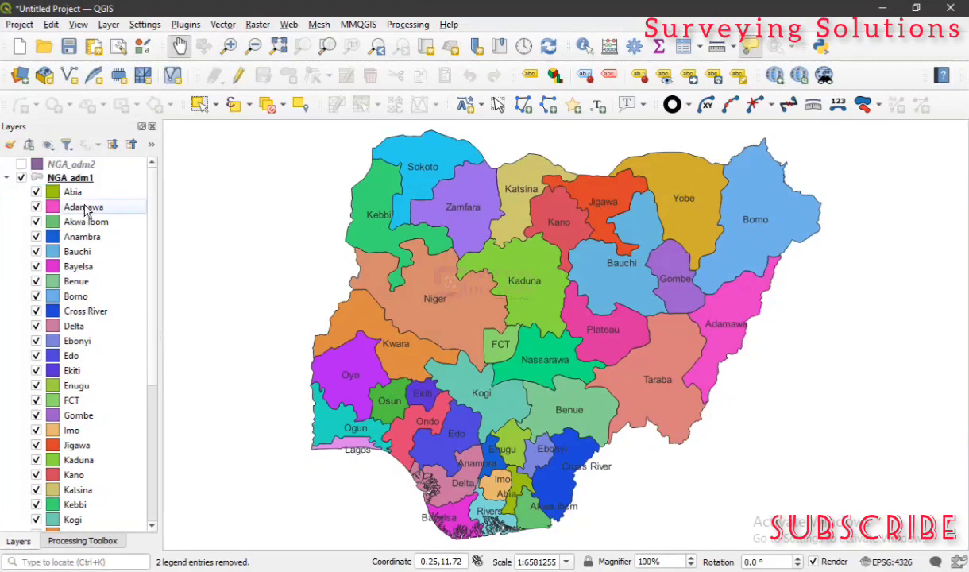
Zoom the map to the NGA_adm1 layer extent so all of Nigeria is visible
right_click(85, 208)
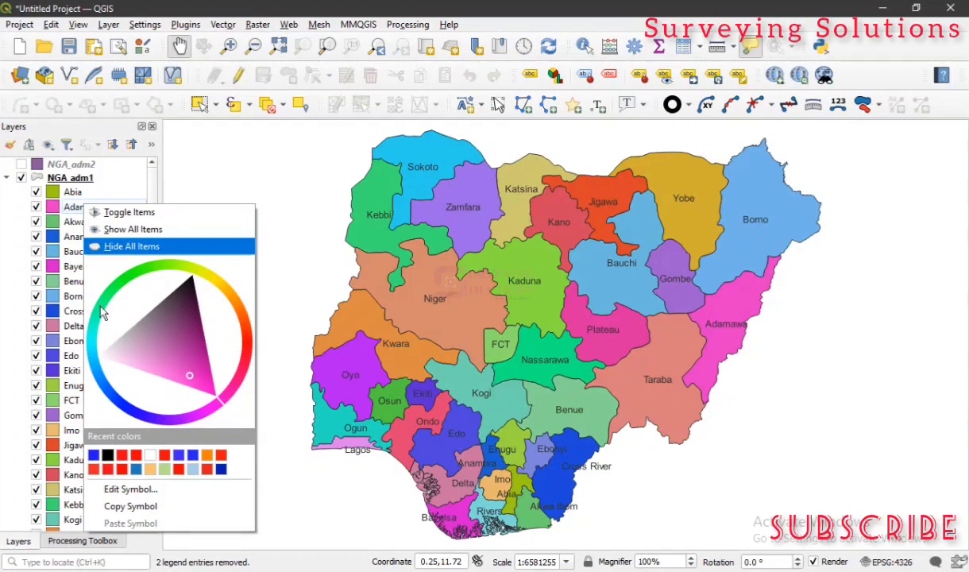
left_click(205, 191)
left_click_drag(206, 191, 127, 193)
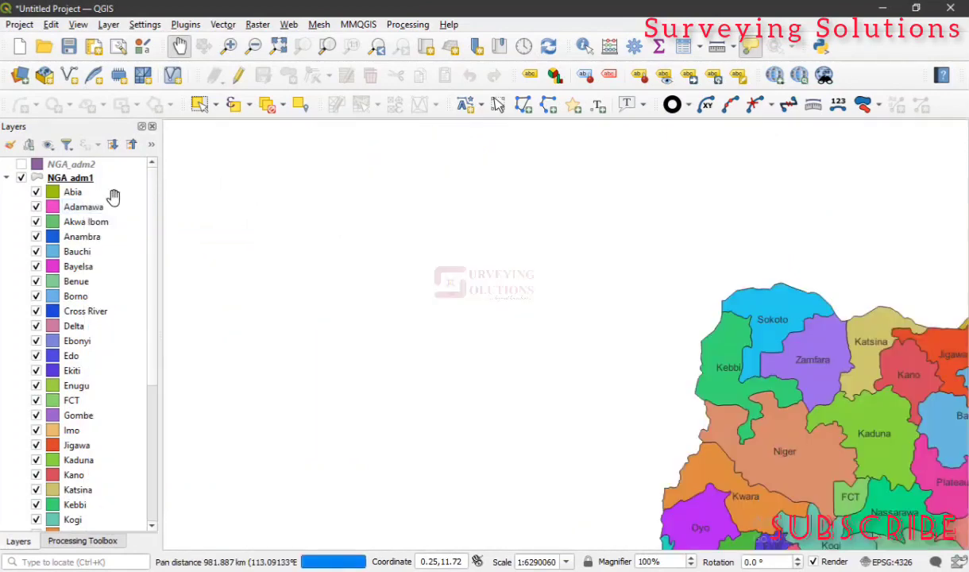
left_click(72, 179)
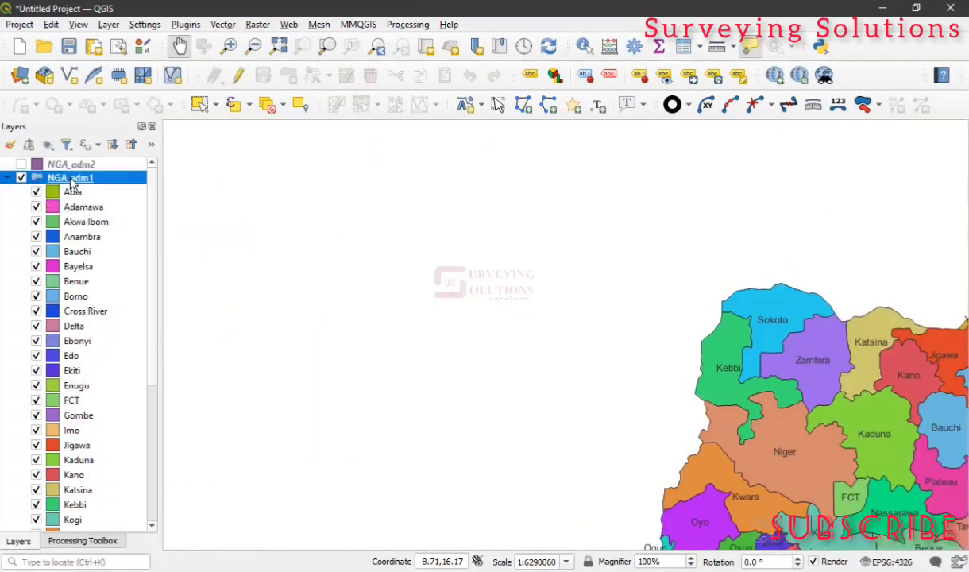
right_click(71, 180)
left_click(101, 184)
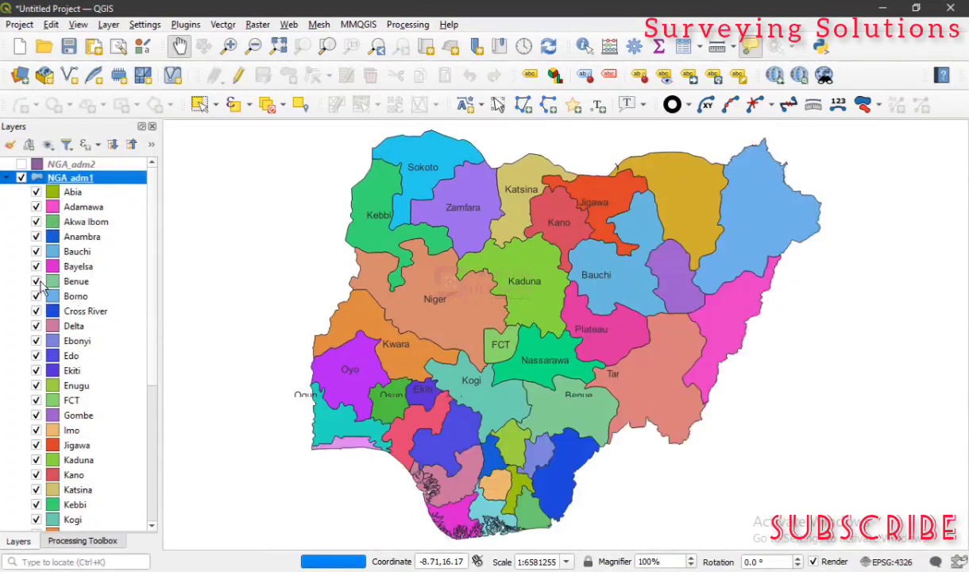
Inspect the Benue category's Simple Fill symbol and close it without changes
double_click(73, 284)
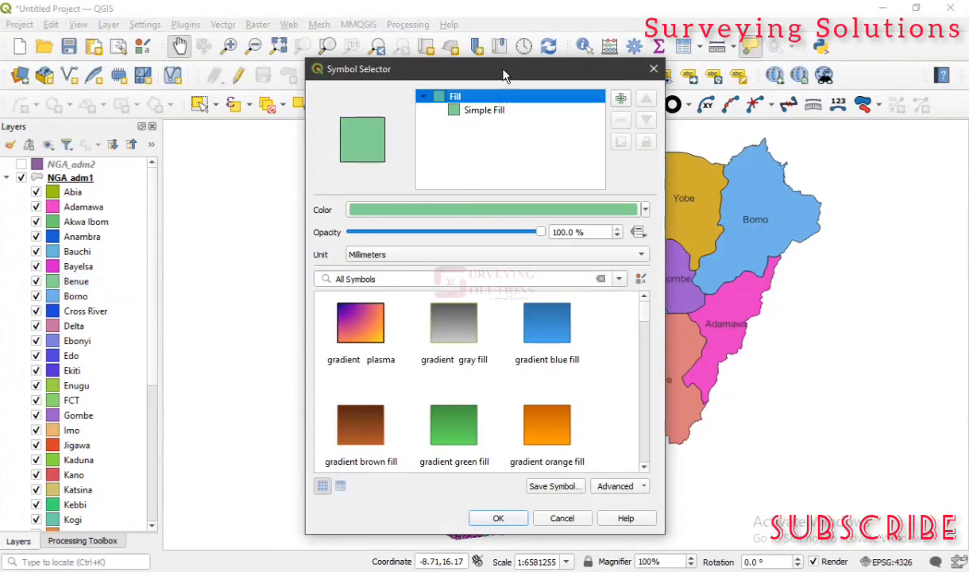
left_click_drag(503, 70, 489, 46)
left_click(467, 87)
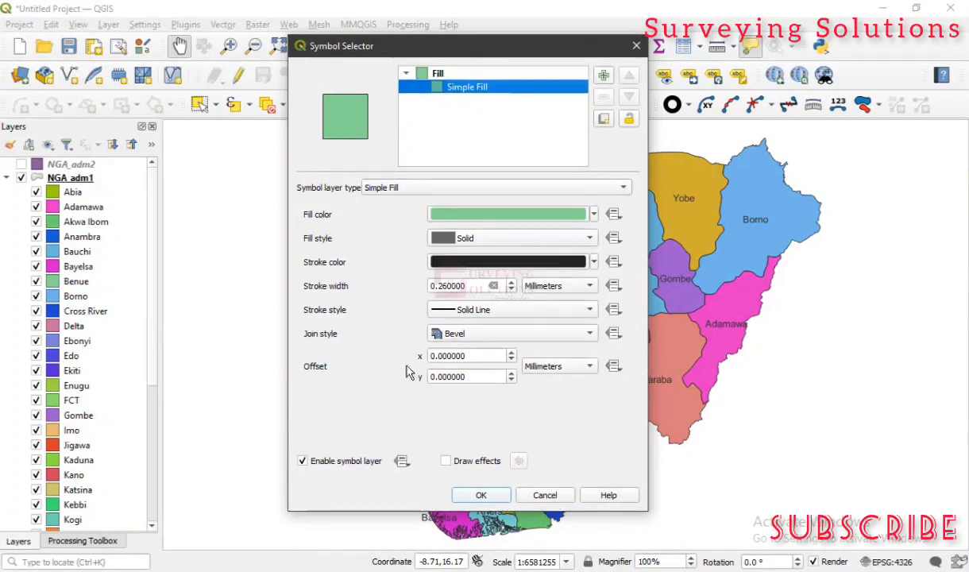
left_click(637, 45)
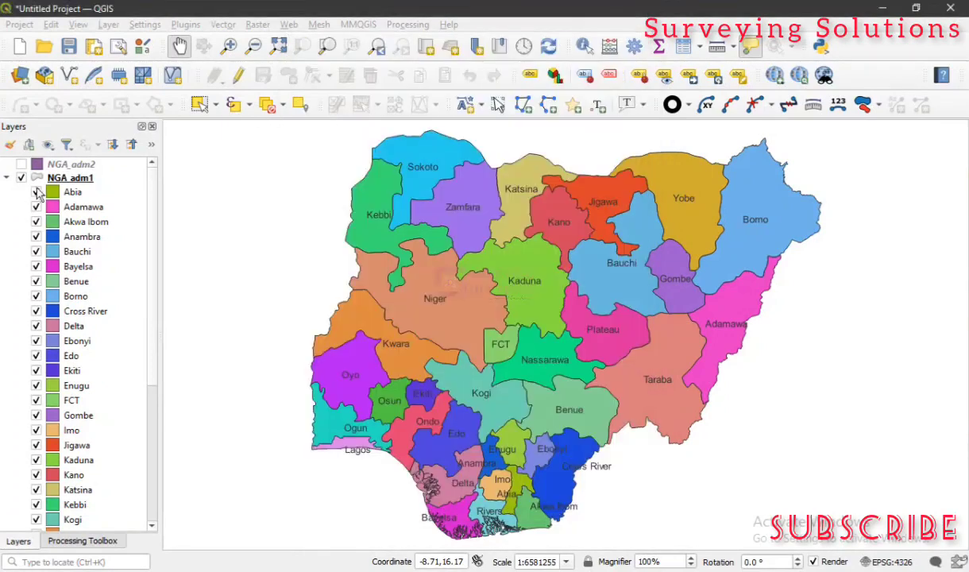
Collapse NGA_adm1's categories so only NGA_adm2, NGA_adm1 and NGA_adm0 are listed
left_click(7, 179)
left_click(8, 181)
mouse_move(413, 205)
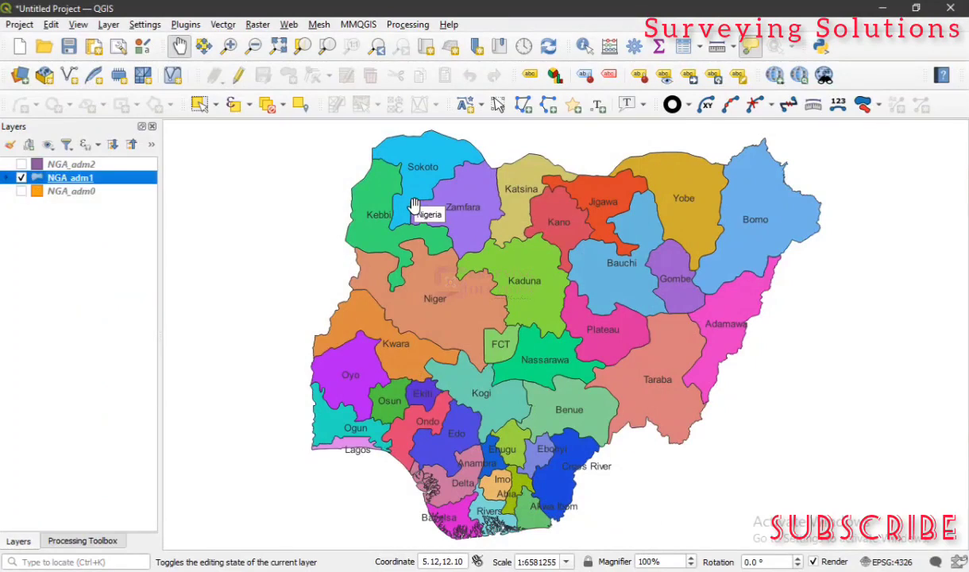